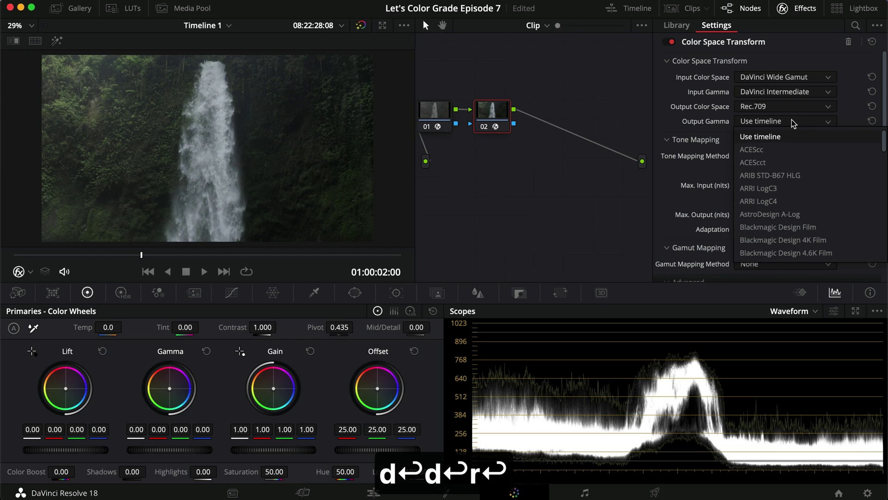
# Step: Choose the output gamma for node 02's Color Space Transform and place the node close to the graph's output
pyautogui.press('Down')
pyautogui.press('Return')
pyautogui.click(795, 9)
pyautogui.moveTo(544, 122); pyautogui.dragTo(805, 204)
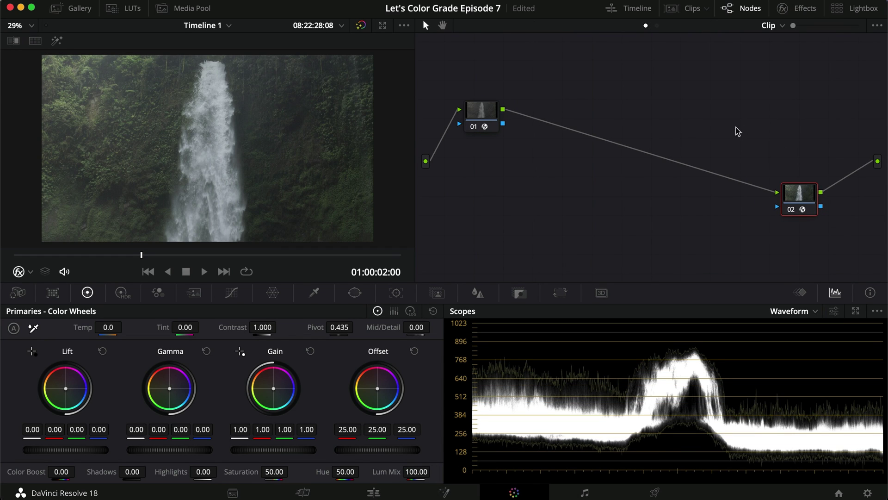
# Step: Review the input and output color space settings of node 01's Color Space Transform
pyautogui.moveTo(478, 115); pyautogui.dragTo(482, 112)
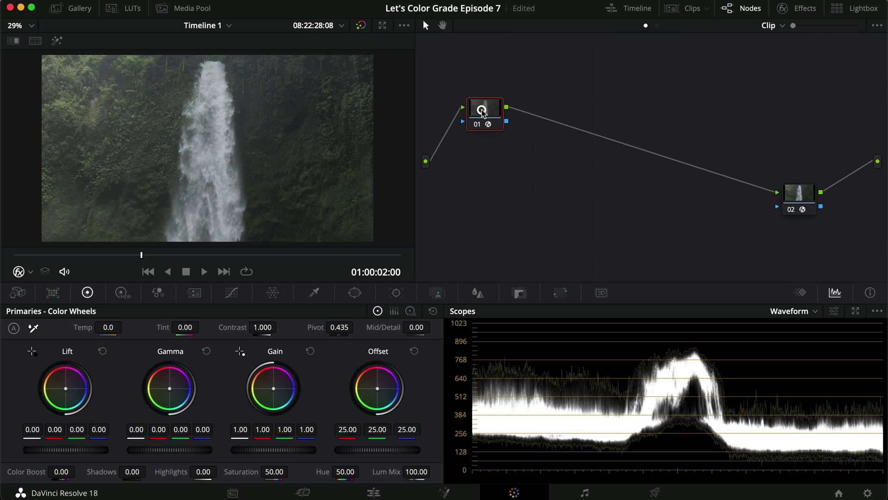
pyautogui.click(804, 8)
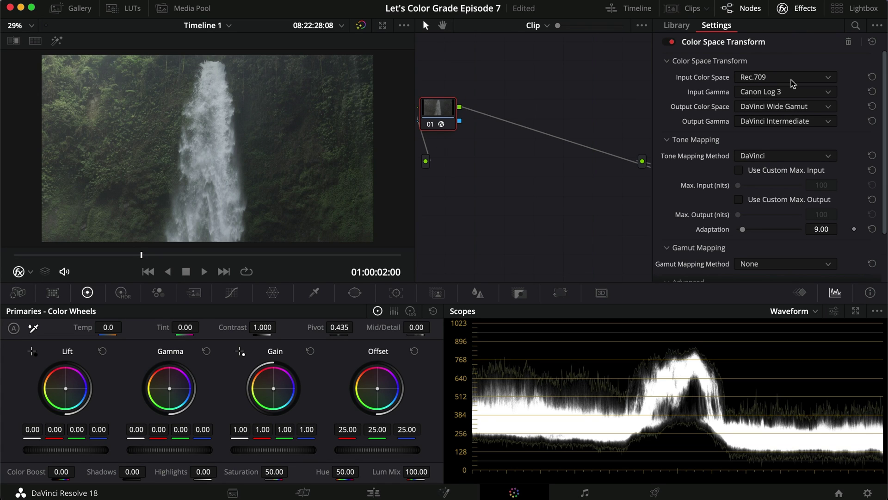
pyautogui.click(806, 5)
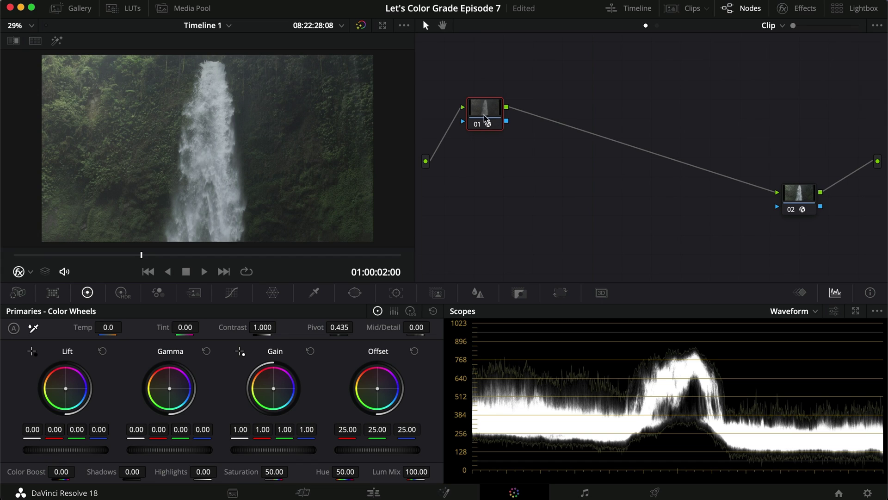
pyautogui.moveTo(487, 113); pyautogui.dragTo(490, 111)
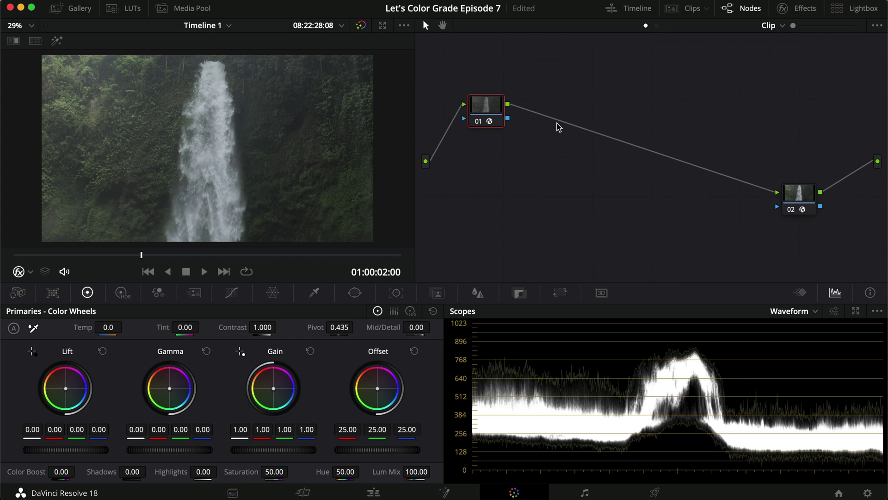
# Step: Add four serial nodes after node 01 and arrange them in a row below it
pyautogui.hotkey('alt', 's')
pyautogui.hotkey('alt', 's')
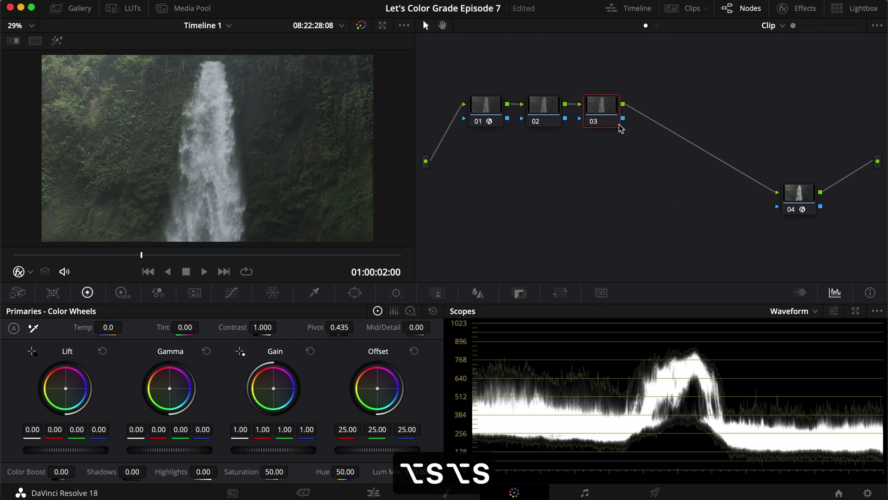
pyautogui.hotkey('alt', 's')
pyautogui.hotkey('alt', 's')
pyautogui.moveTo(716, 135); pyautogui.dragTo(487, 168)
# Step: Label the first node REC-DWG and the last node DWG-REC
pyautogui.rightClick(497, 112)
pyautogui.click(535, 135)
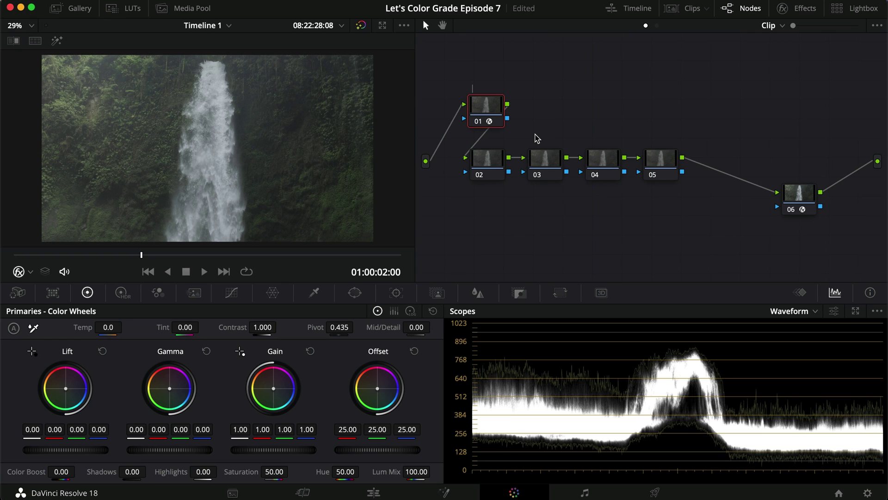
pyautogui.write('REC-DWG')
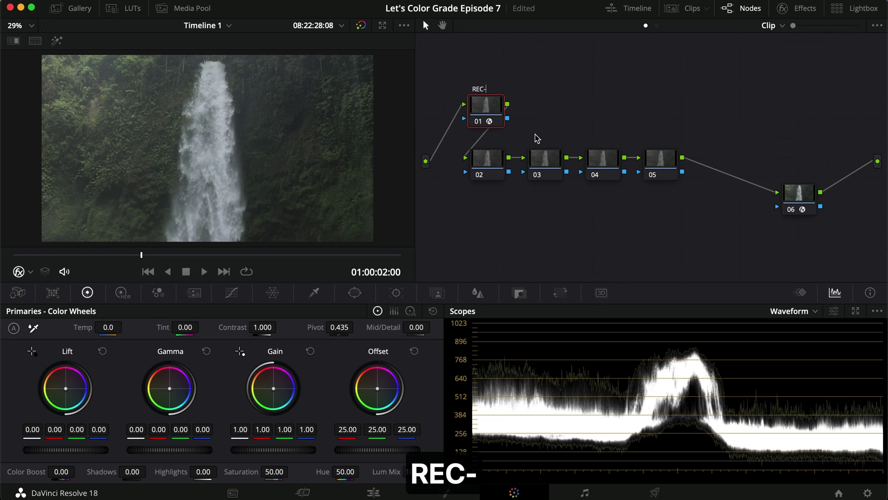
pyautogui.press('Return')
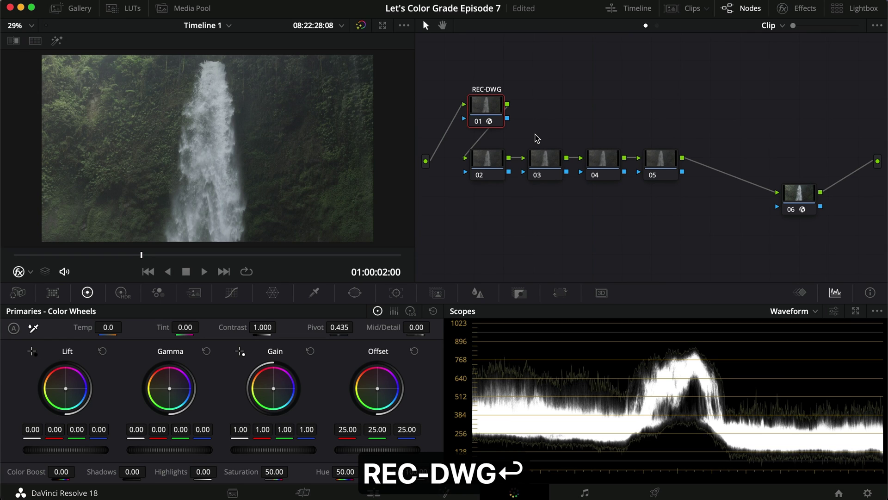
pyautogui.rightClick(796, 193)
pyautogui.click(824, 216)
pyautogui.write('DWG-')
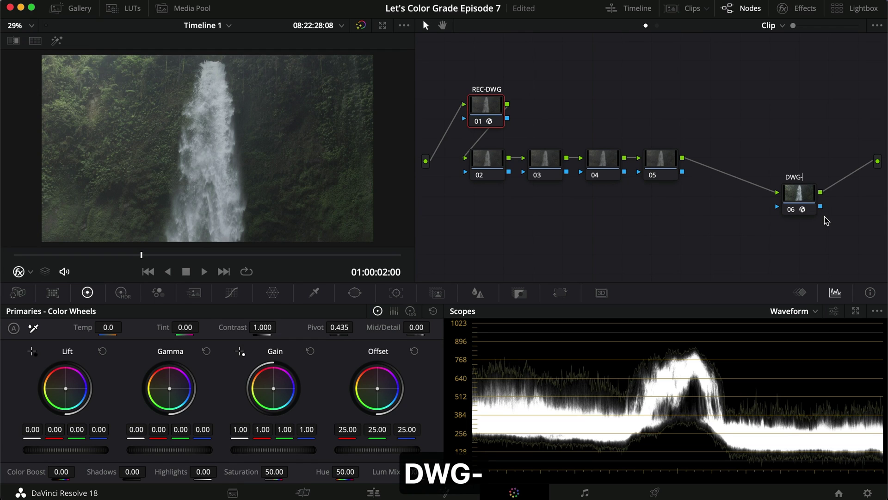
pyautogui.write('REC')
pyautogui.press('Return')
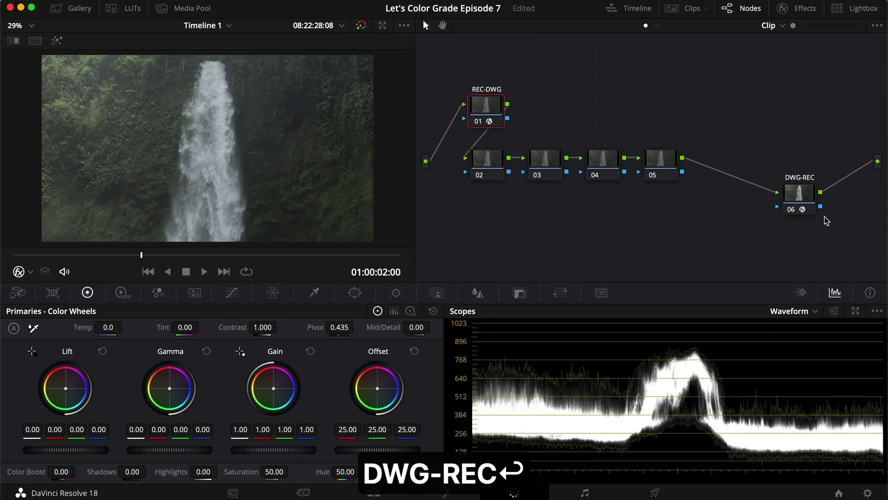
# Step: Label node 05 CONTRAST and node 04 C-CONT
pyautogui.write('CONTRAST')
pyautogui.press('Return')
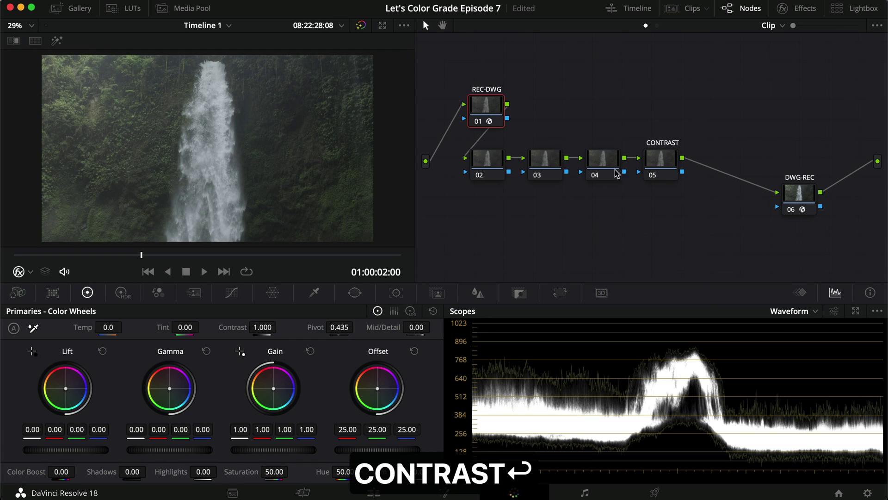
pyautogui.rightClick(599, 163)
pyautogui.click(618, 187)
pyautogui.write('C-CONT')
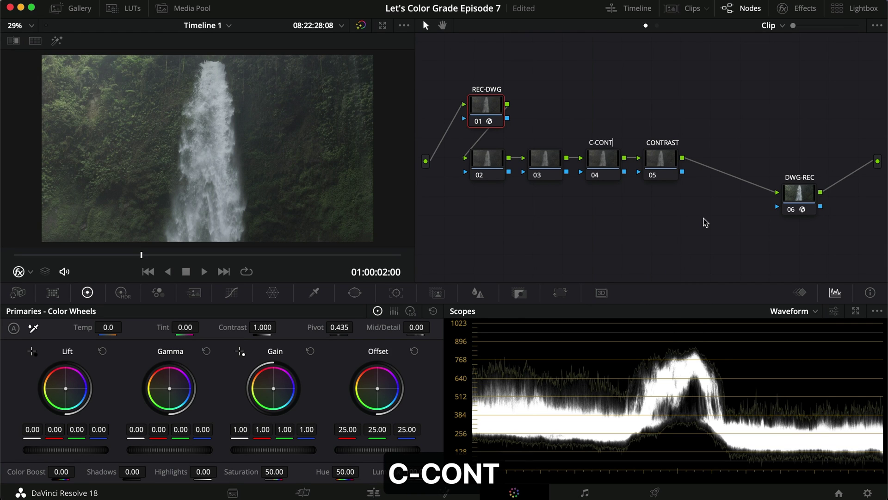
pyautogui.press('Return')
# Step: Label node 03 EXPOSURE and node 02 TEMP
pyautogui.rightClick(553, 163)
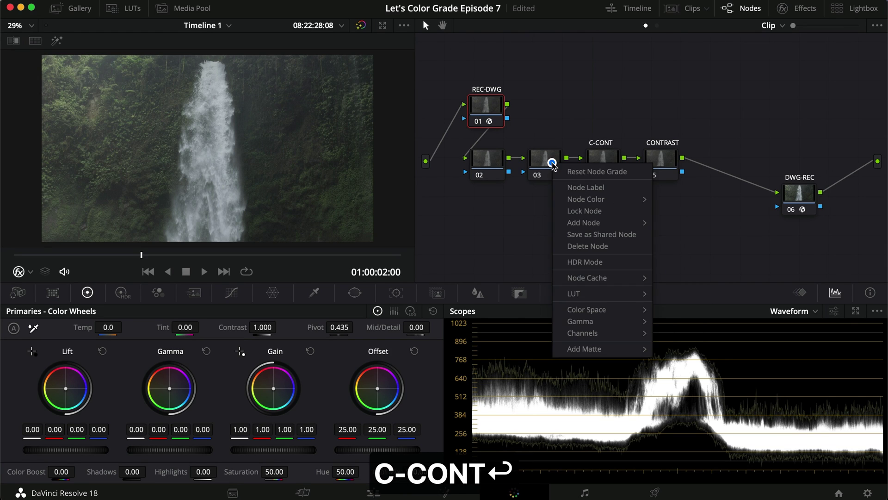
pyautogui.click(573, 187)
pyautogui.write('EXPOSURE')
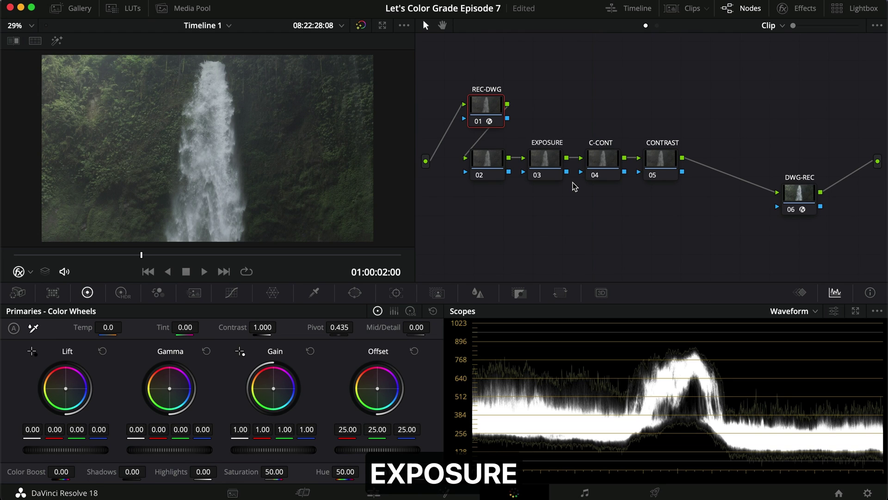
pyautogui.press('Return')
pyautogui.rightClick(481, 159)
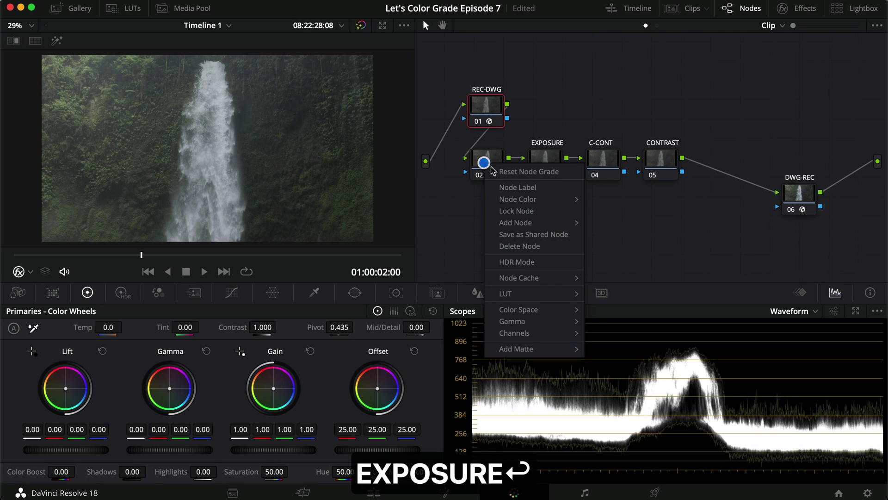
pyautogui.click(512, 185)
pyautogui.write('TEMPE')
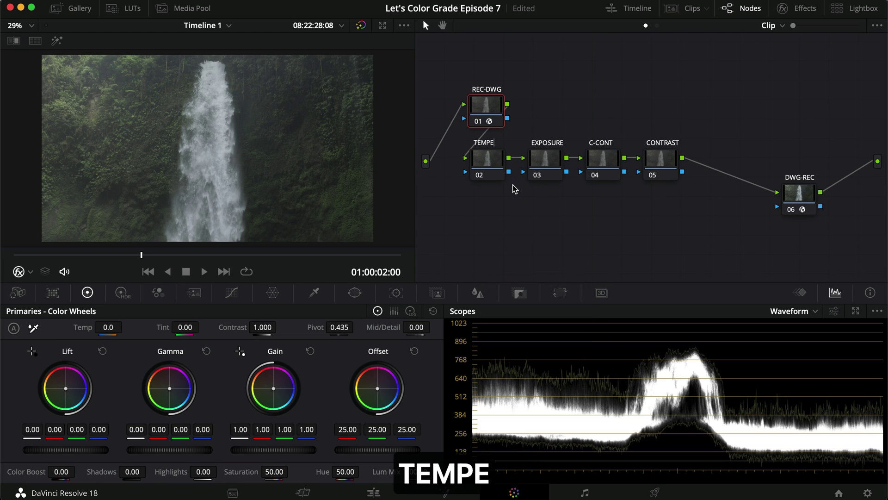
pyautogui.press('BackSpace')
pyautogui.press('Return')
# Step: Shape the CONTRAST node's custom curve into an S by lowering the shadows and raising the highlights, and check the image full screen
pyautogui.click(669, 162)
pyautogui.click(232, 292)
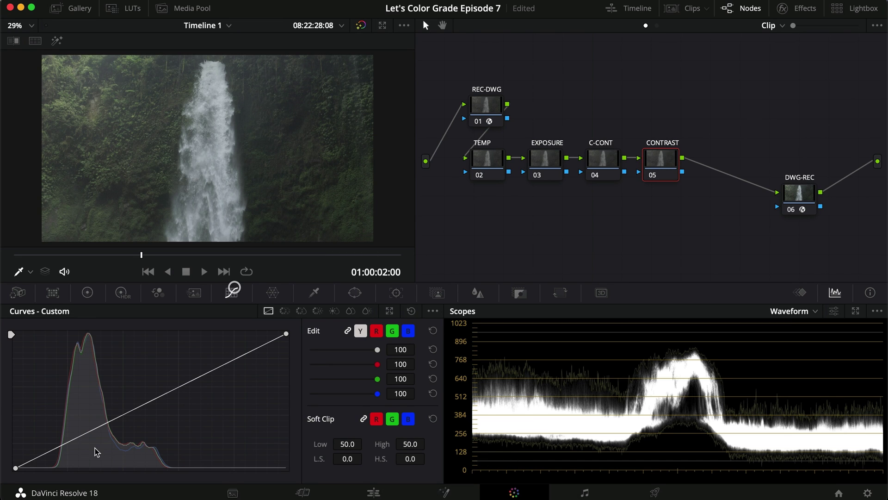
pyautogui.moveTo(91, 432); pyautogui.dragTo(105, 442)
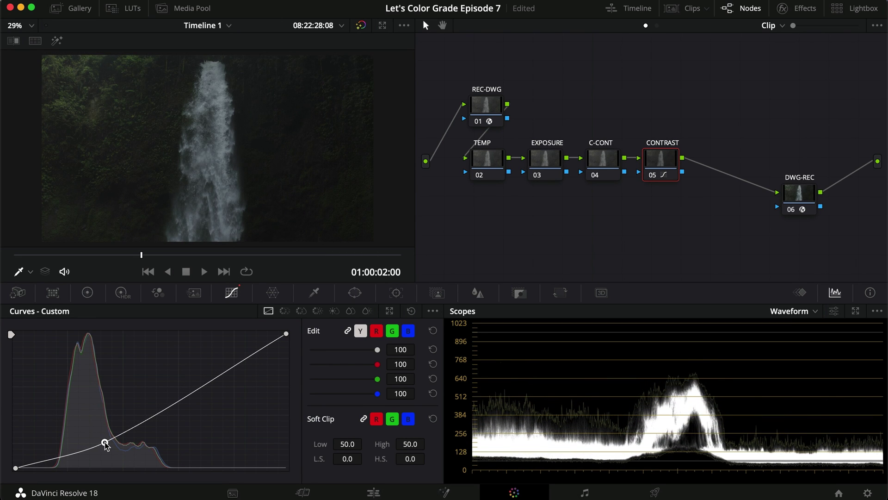
pyautogui.moveTo(236, 364); pyautogui.dragTo(194, 358)
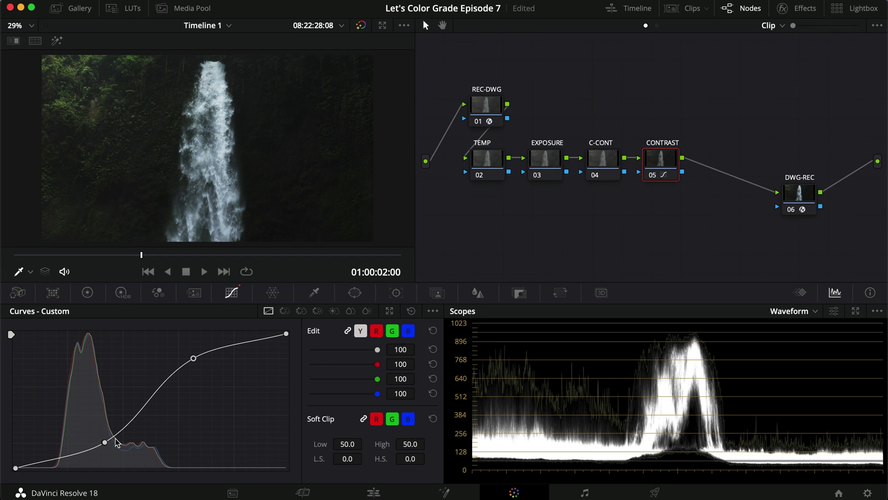
pyautogui.press('super+f')
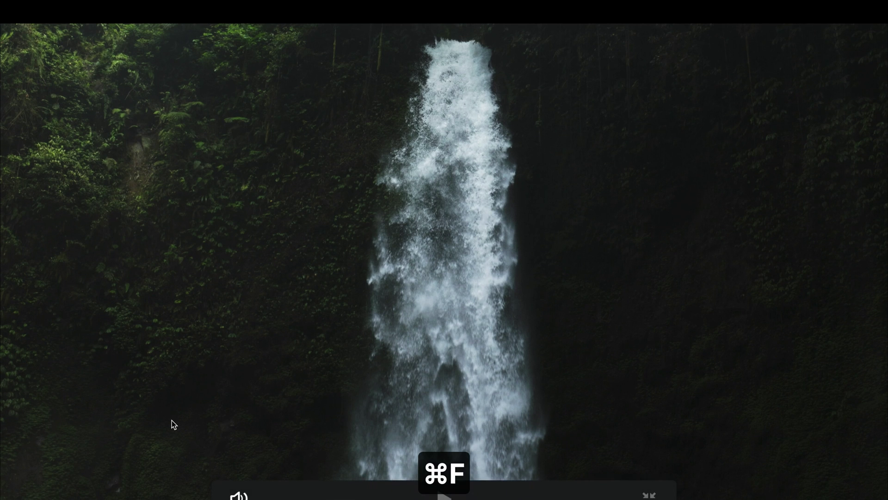
pyautogui.press('super+f')
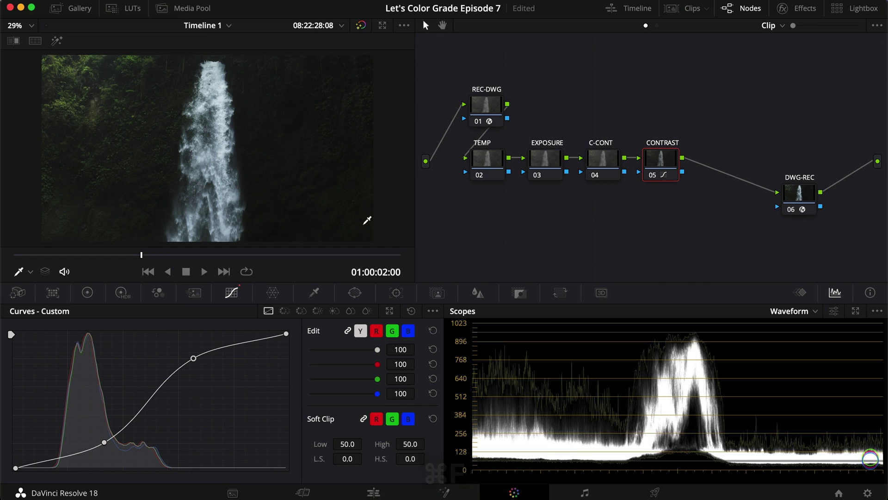
# Step: On the EXPOSURE node, set the offset to 31.70, the lift to -0.04 and the gamma to 0.02
pyautogui.click(545, 162)
pyautogui.click(89, 293)
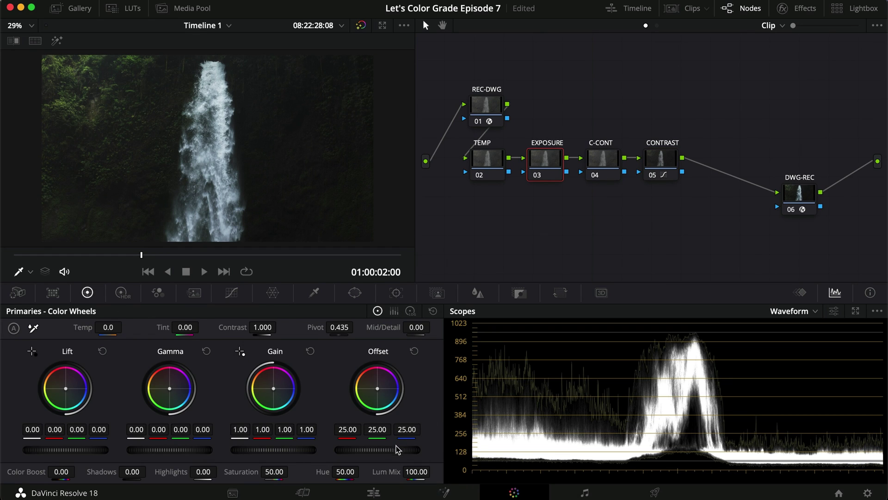
pyautogui.moveTo(376, 451); pyautogui.dragTo(527, 434)
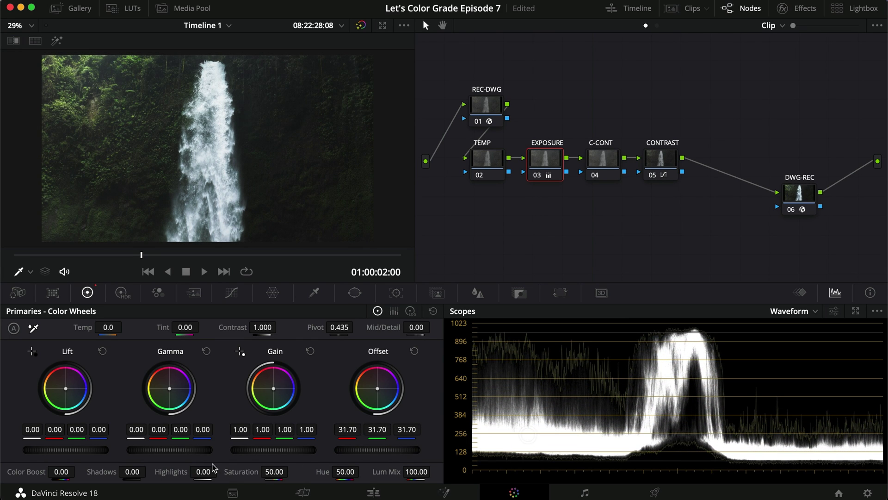
pyautogui.moveTo(69, 450); pyautogui.dragTo(36, 451)
pyautogui.moveTo(132, 449); pyautogui.dragTo(175, 449)
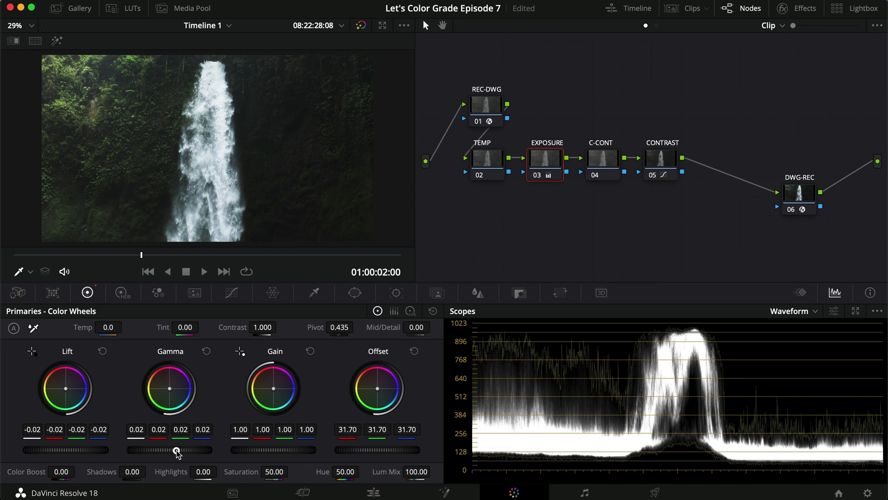
pyautogui.moveTo(73, 451); pyautogui.dragTo(93, 449)
# Step: Compare the image with the EXPOSURE node disabled and enabled, also in full-screen view
pyautogui.press('super+d')
pyautogui.press('super+d')
pyautogui.press('super+d')
pyautogui.press('super+d')
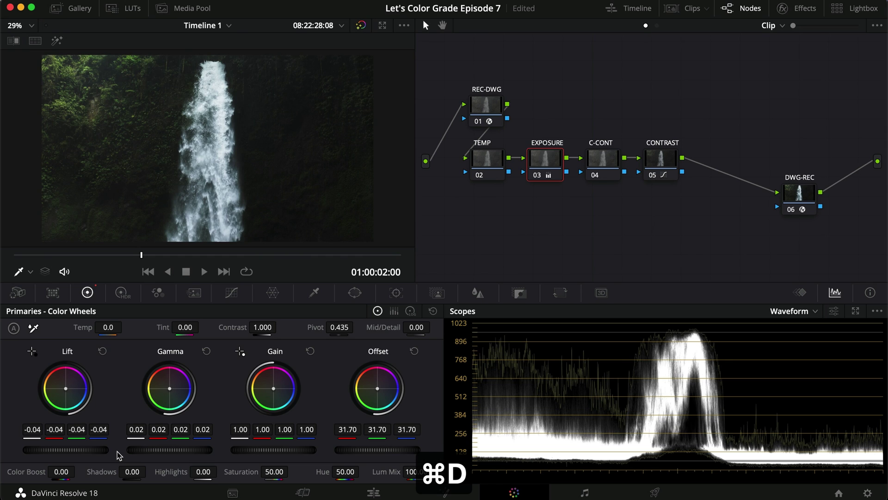
pyautogui.press('super+d')
pyautogui.press('super+d')
pyautogui.press('super+d')
pyautogui.press('super+d')
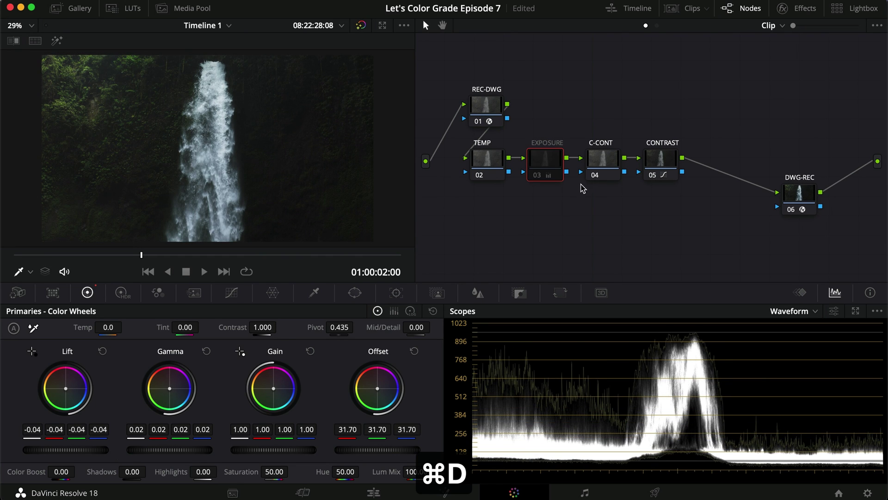
pyautogui.press('super+f')
pyautogui.press('super+d')
pyautogui.press('super+f')
# Step: Set the TEMP node's tint to -1.00, leave its temperature at 0.0, and compare the image with the node off and on
pyautogui.click(487, 160)
pyautogui.moveTo(108, 331)
pyautogui.mouseDown()
pyautogui.moveTo(128, 331)
pyautogui.moveTo(92, 330)
pyautogui.mouseUp()
pyautogui.moveTo(176, 331)
pyautogui.mouseDown()
pyautogui.moveTo(199, 330)
pyautogui.moveTo(155, 330)
pyautogui.moveTo(186, 324)
pyautogui.moveTo(183, 331)
pyautogui.mouseUp()
pyautogui.press('super+equal')
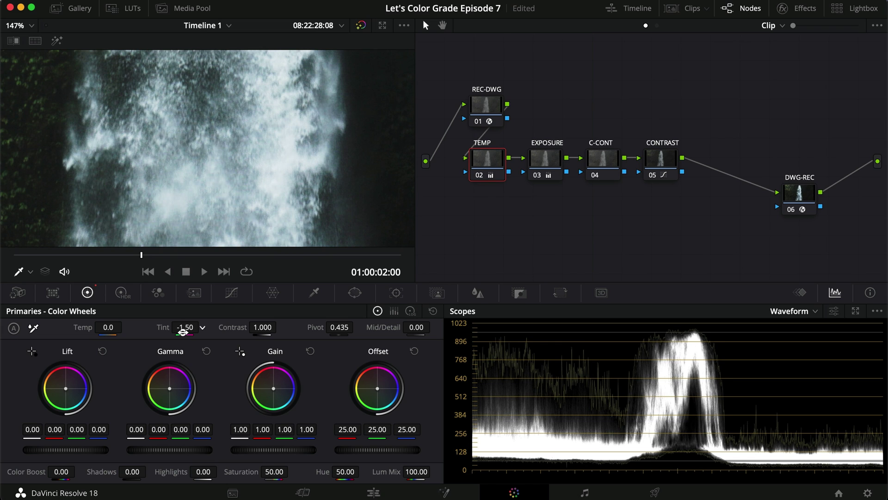
pyautogui.press('super+d')
pyautogui.press('super+d')
pyautogui.scroll(-3, 213, 213)
pyautogui.scroll(-3, 213, 213)
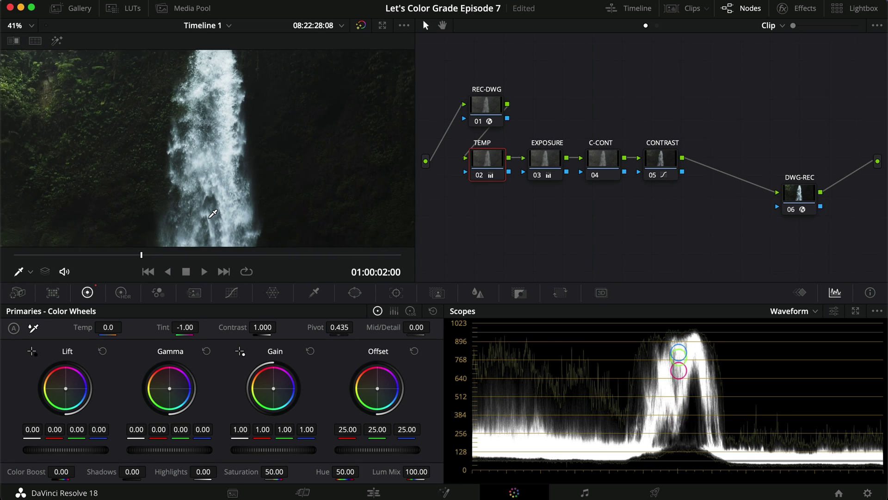
pyautogui.press('super+d')
pyautogui.press('super+d')
# Step: On the C-CONT node, anchor the blue channel curve in the lower tones and raise its deepest shadows
pyautogui.click(602, 162)
pyautogui.click(231, 293)
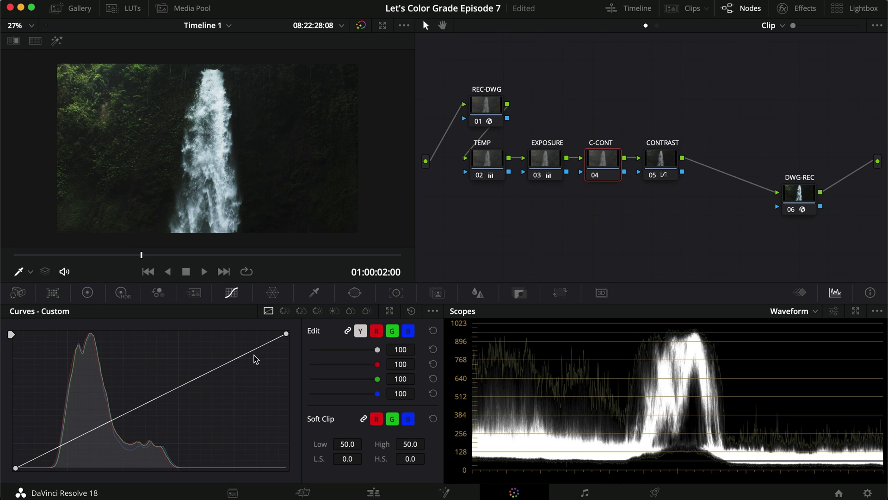
pyautogui.click(408, 330)
pyautogui.click(68, 440)
pyautogui.moveTo(39, 456); pyautogui.dragTo(37, 448)
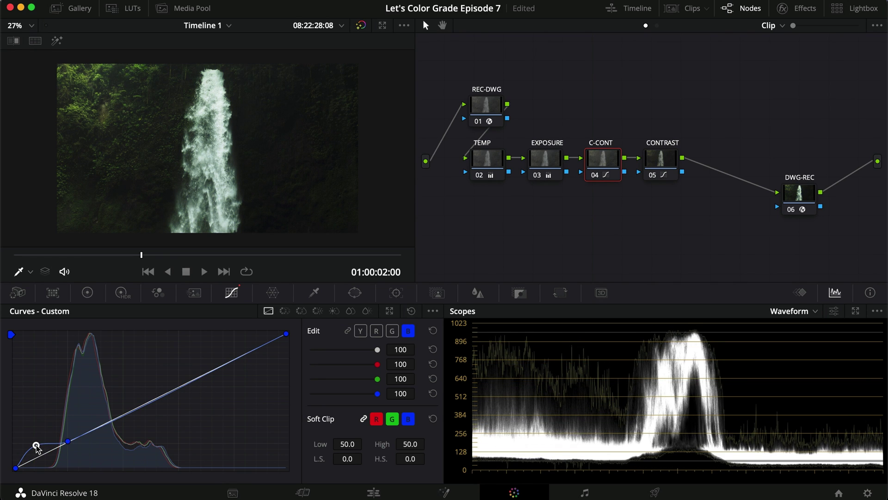
# Step: Anchor the C-CONT node's green channel curve in the lower tones and add a slightly raised shadow point
pyautogui.click(393, 330)
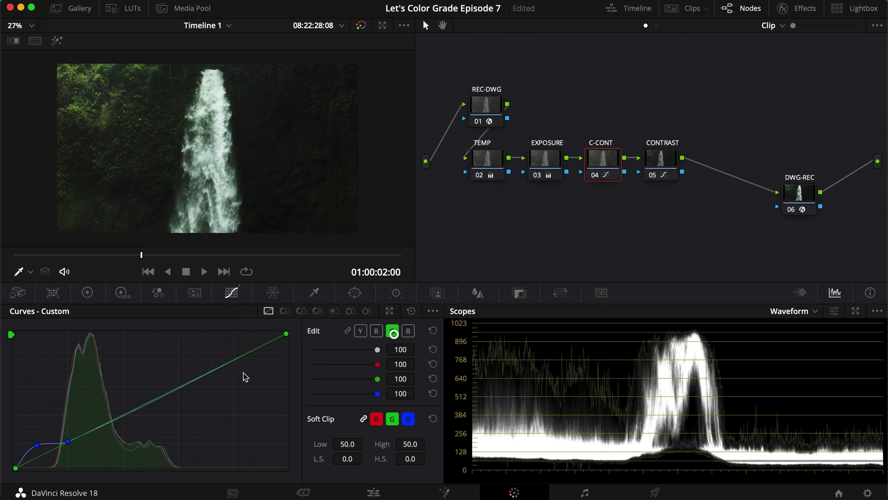
pyautogui.click(70, 442)
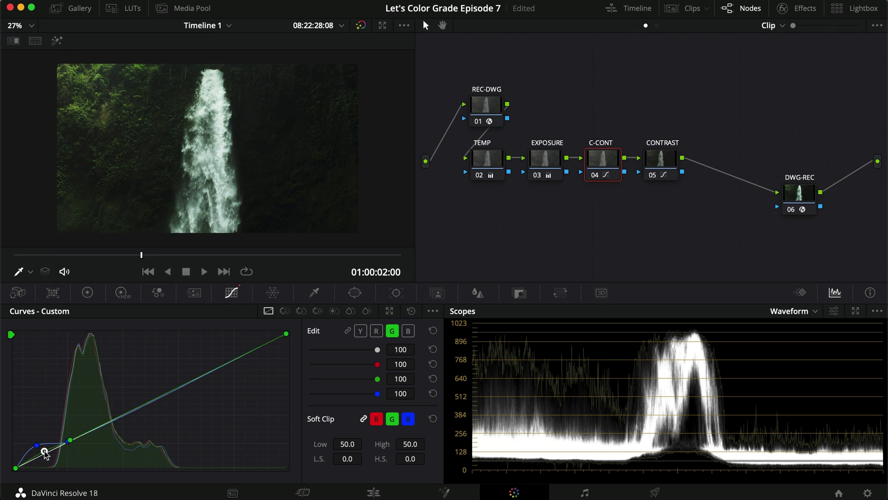
pyautogui.click(41, 451)
# Step: Compare the image with the C-CONT node off and on, and shift the blue and green curve points further up the tonal range
pyautogui.press('super+d')
pyautogui.press('super+d')
pyautogui.press('super+d')
pyautogui.press('super+d')
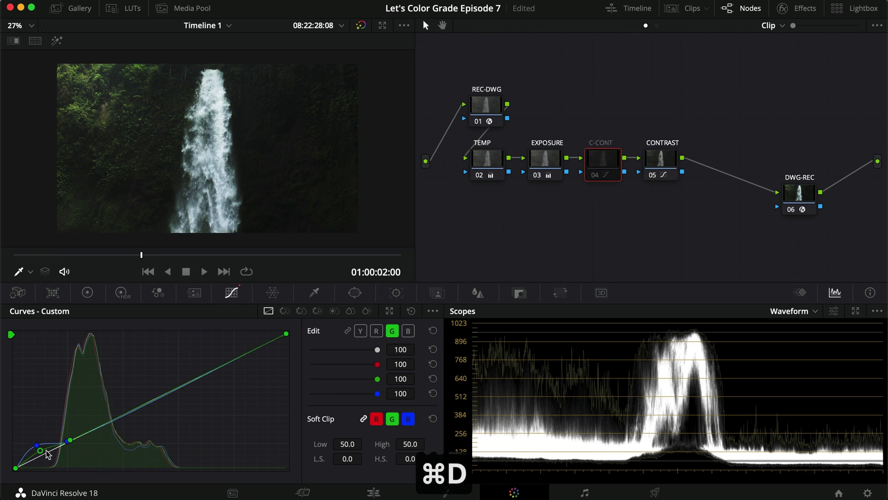
pyautogui.moveTo(70, 441); pyautogui.dragTo(44, 448)
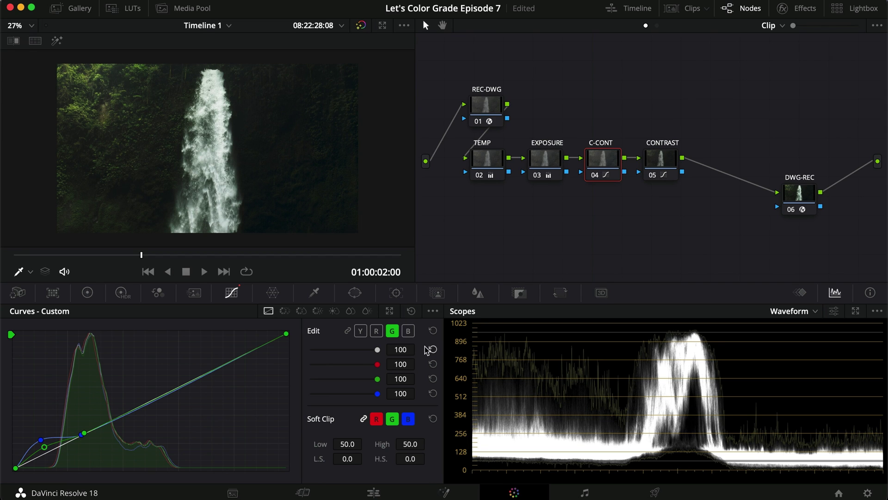
# Step: On the C-CONT node, anchor the red channel curve in the lower tones, raise its midtones and set the red intensity to 55
pyautogui.press('super+d')
pyautogui.press('super+d')
pyautogui.click(377, 331)
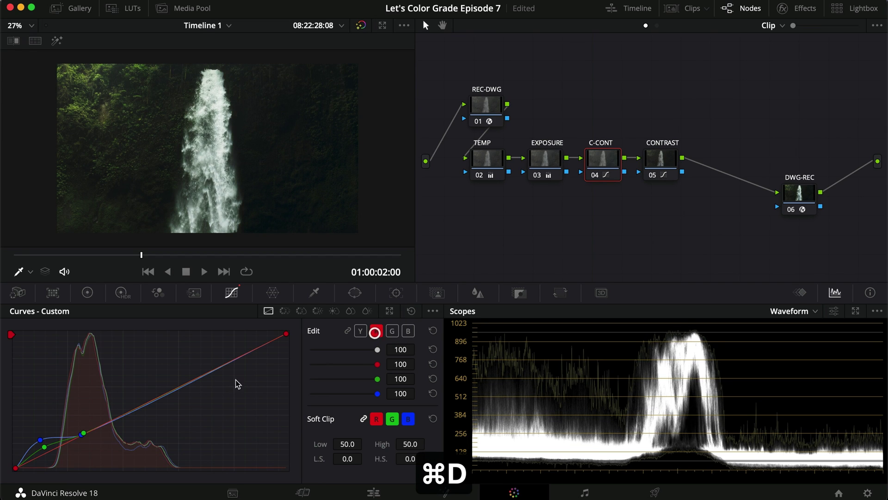
pyautogui.moveTo(142, 407); pyautogui.dragTo(145, 399)
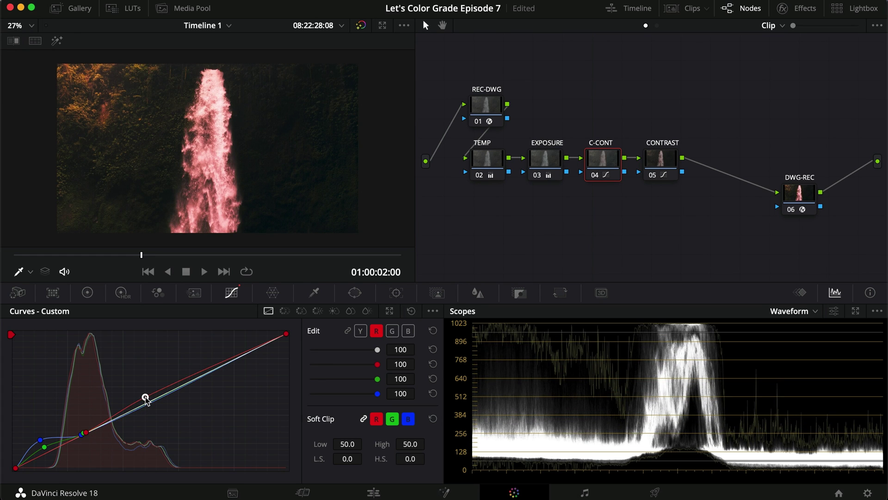
pyautogui.click(405, 364)
pyautogui.write('55')
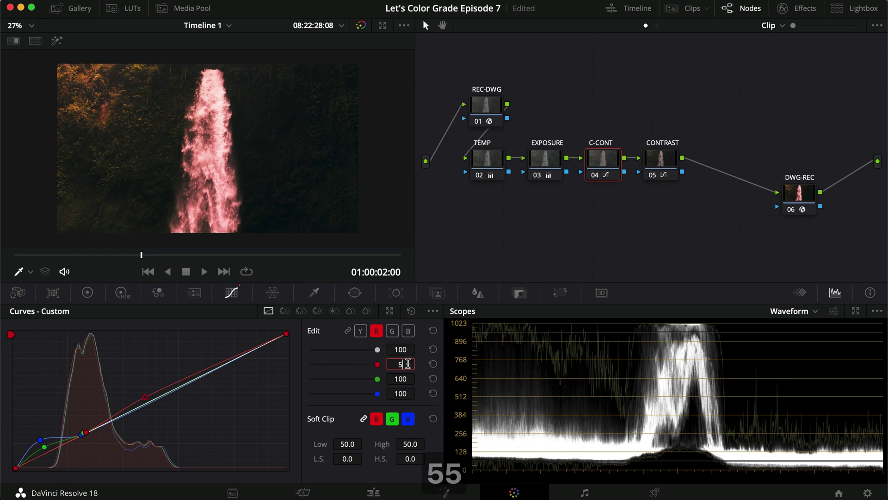
pyautogui.press('Return')
# Step: Compare the full-screen image with the C-CONT node off and on, and lower the red curve's midtone point slightly
pyautogui.press('super+d')
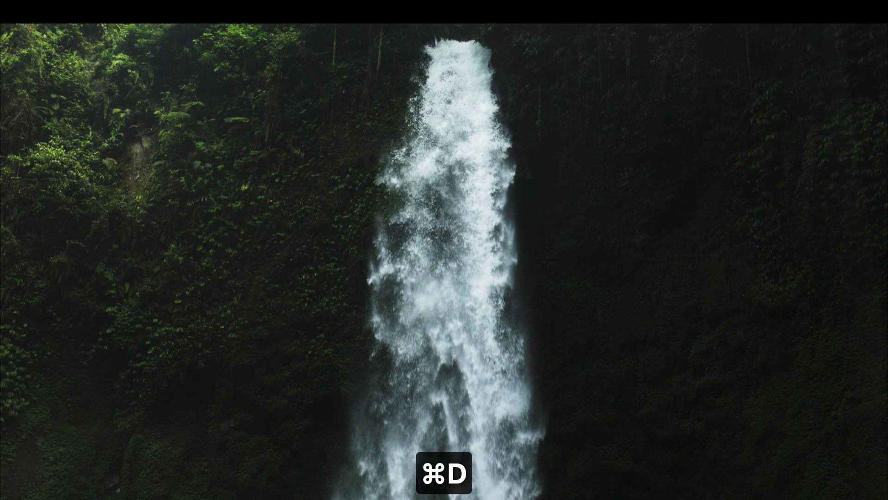
pyautogui.press('super+f')
pyautogui.press('super+d')
pyautogui.press('super+f')
pyautogui.press('super+d')
pyautogui.press('super+f')
pyautogui.press('super+d')
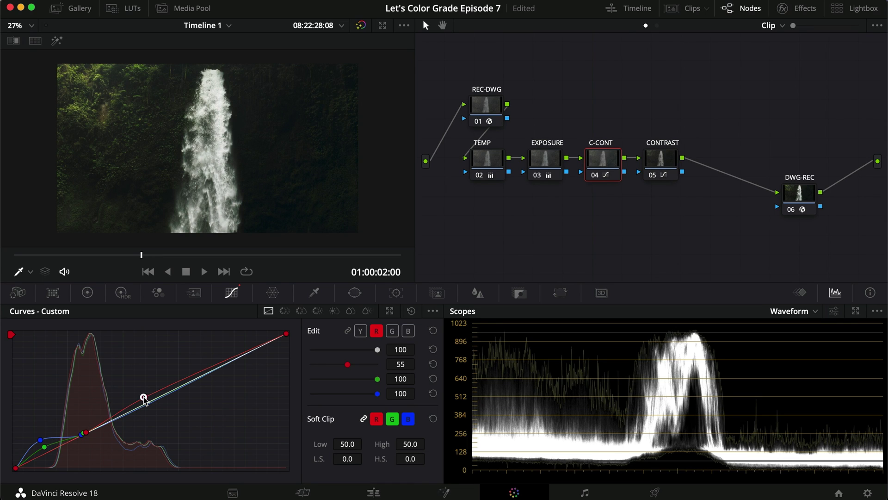
pyautogui.moveTo(145, 401); pyautogui.dragTo(145, 402)
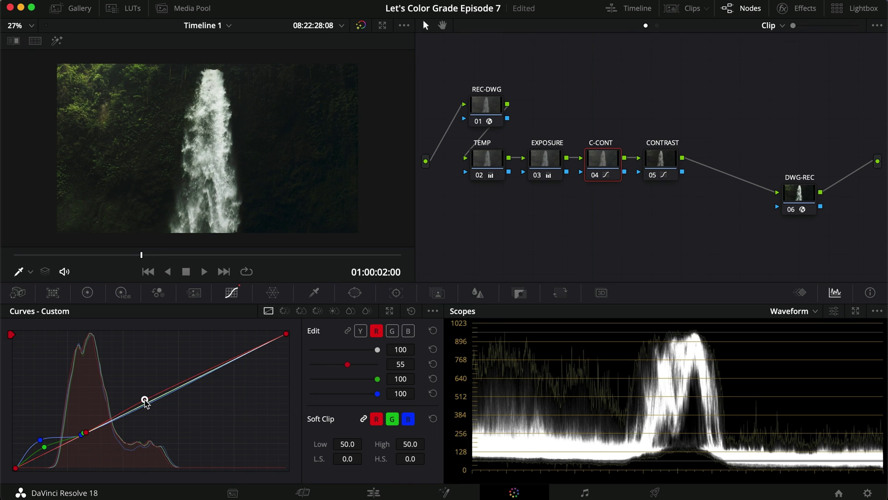
# Step: Nudge the green and blue curves' shadow points and set the green and blue intensities to 75 each
pyautogui.click(45, 447)
pyautogui.click(43, 442)
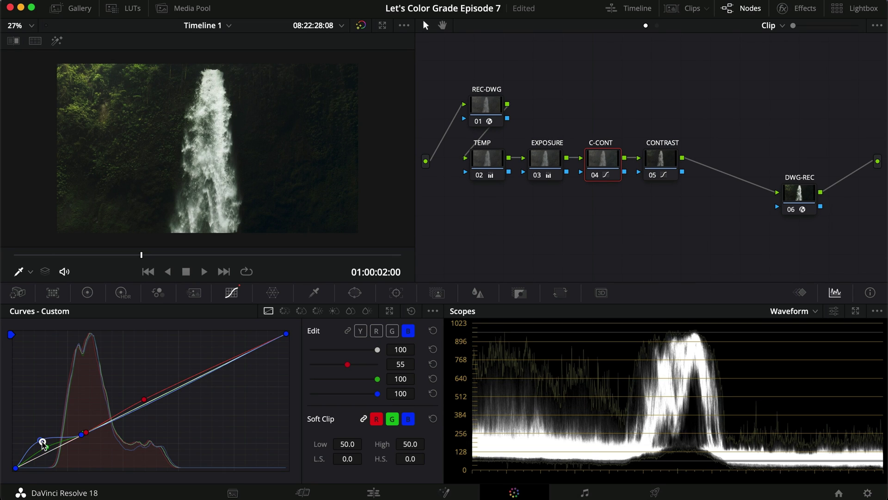
pyautogui.write('75')
pyautogui.press('Return')
pyautogui.click(406, 394)
pyautogui.write('75')
pyautogui.press('Return')
# Step: Compare the full-screen image with the C-CONT node off and on, and save the project
pyautogui.press('super+f')
pyautogui.press('super+d')
pyautogui.press('super+d')
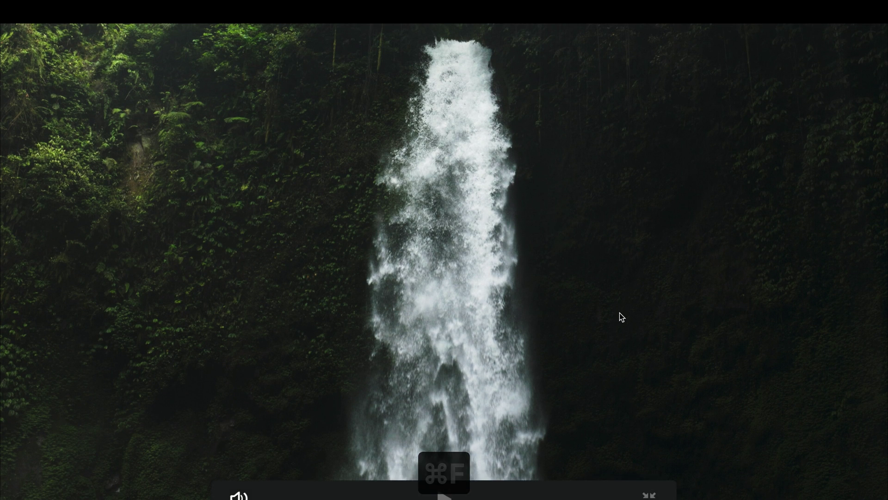
pyautogui.press('super+f')
pyautogui.press('super+s')
pyautogui.press('super+f')
pyautogui.press('super+d')
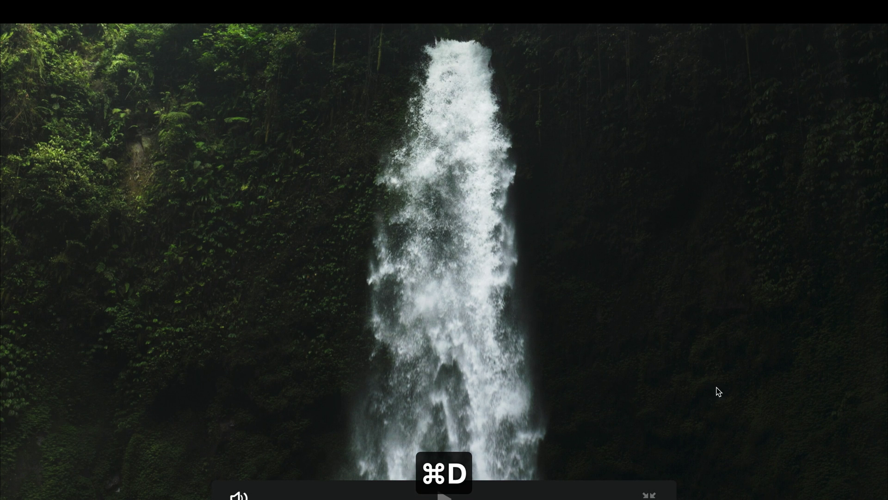
pyautogui.press('super+f')
pyautogui.press('super+s')
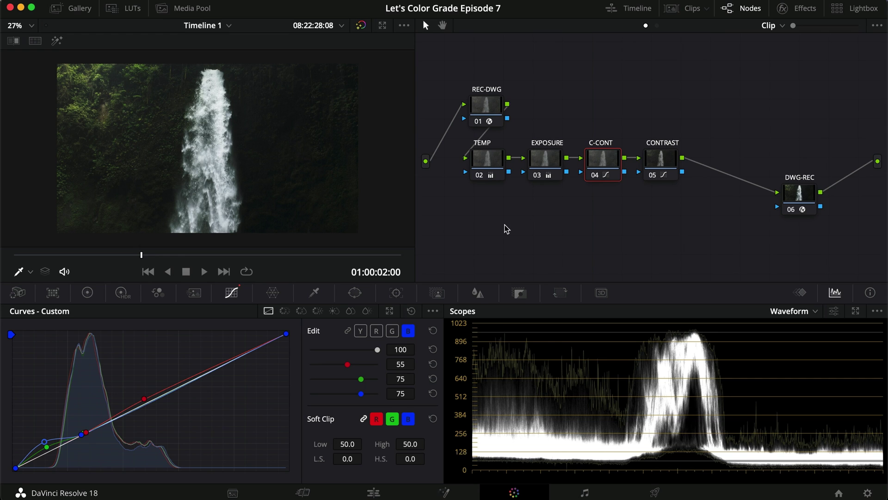
# Step: Compare the image with the C-CONT node off and on, and with all six nodes off and on
pyautogui.press('super+d')
pyautogui.press('super+d')
pyautogui.press('super+d')
pyautogui.moveTo(815, 245); pyautogui.dragTo(478, 92)
pyautogui.press('super+d')
pyautogui.press('super+d')
pyautogui.press('super+d')
pyautogui.press('super+d')
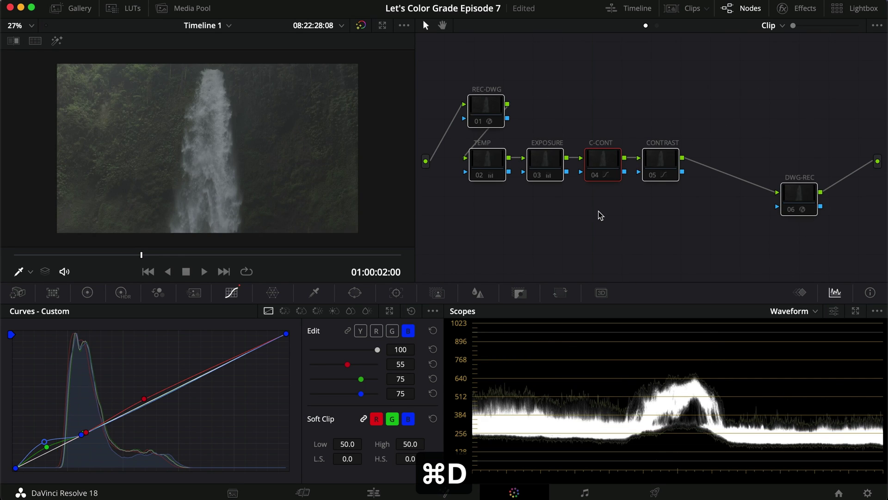
pyautogui.click(496, 198)
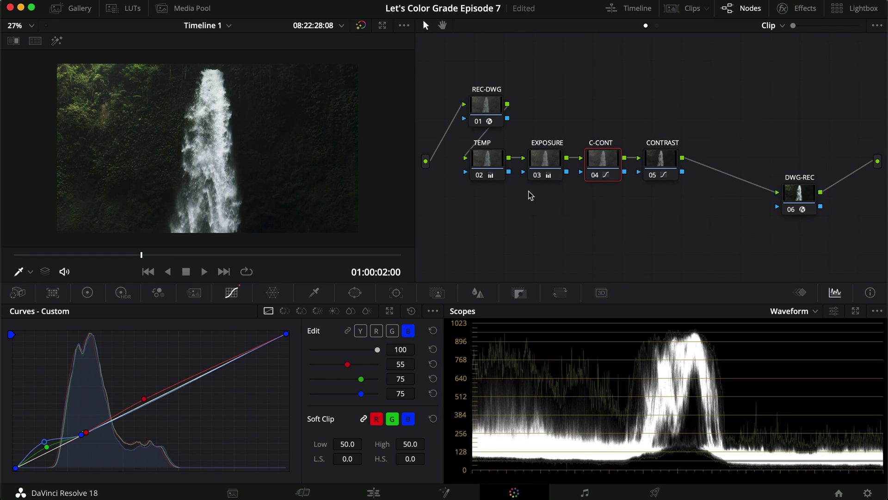
# Step: Add a serial node before DWG-REC, place it below the TEMP node and label it HUE
pyautogui.hotkey('alt', 's')
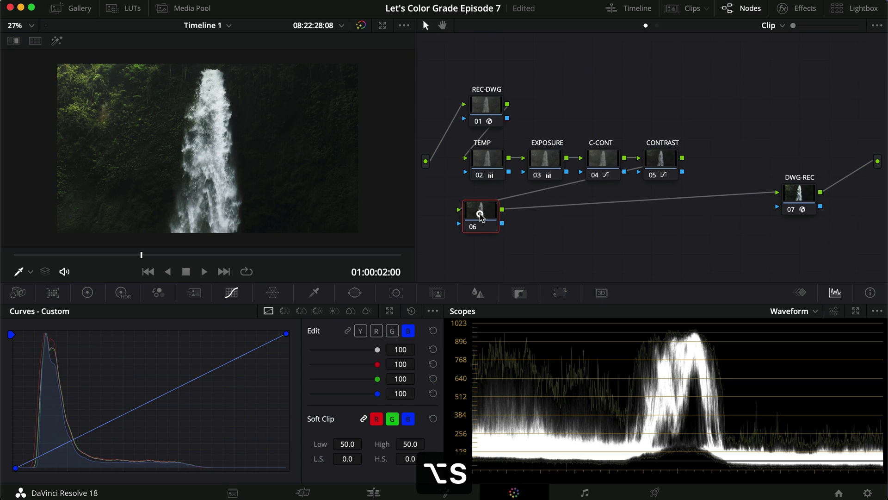
pyautogui.rightClick(483, 217)
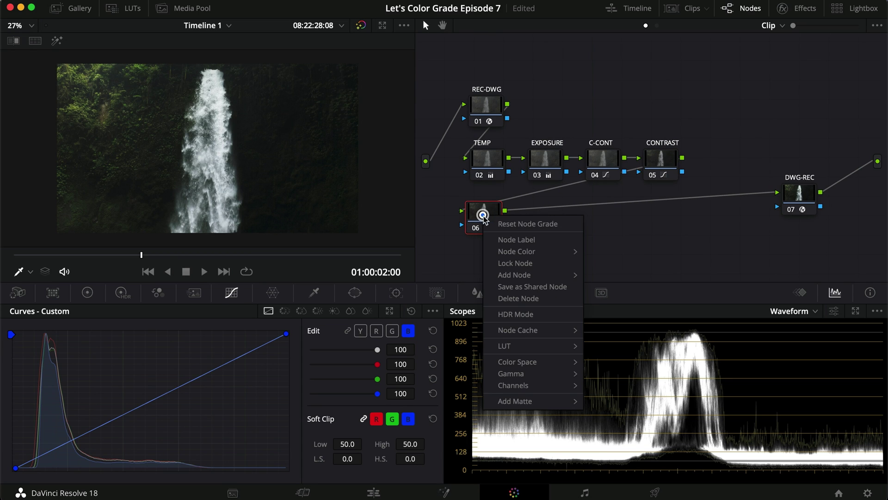
pyautogui.click(511, 239)
pyautogui.write('HUE')
pyautogui.press('Return')
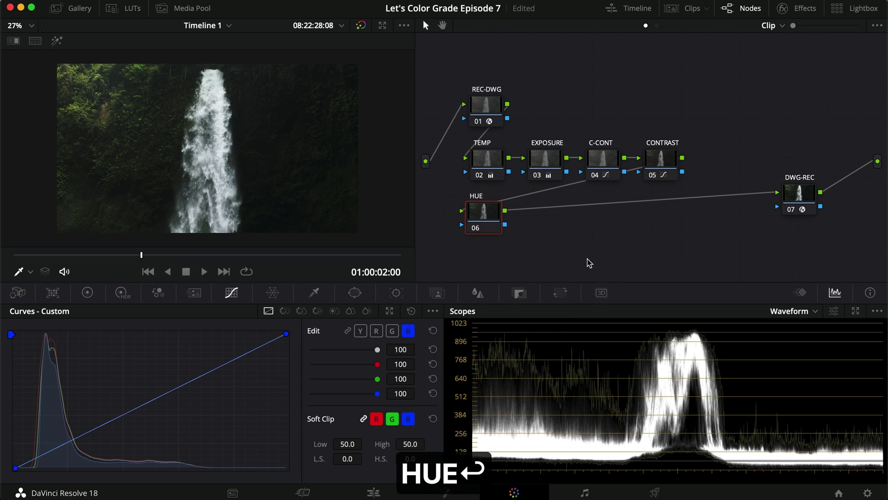
# Step: On the HUE node's Hue Vs Hue curve, add anchor points in the green, blue and orange ranges
pyautogui.click(301, 311)
pyautogui.click(284, 311)
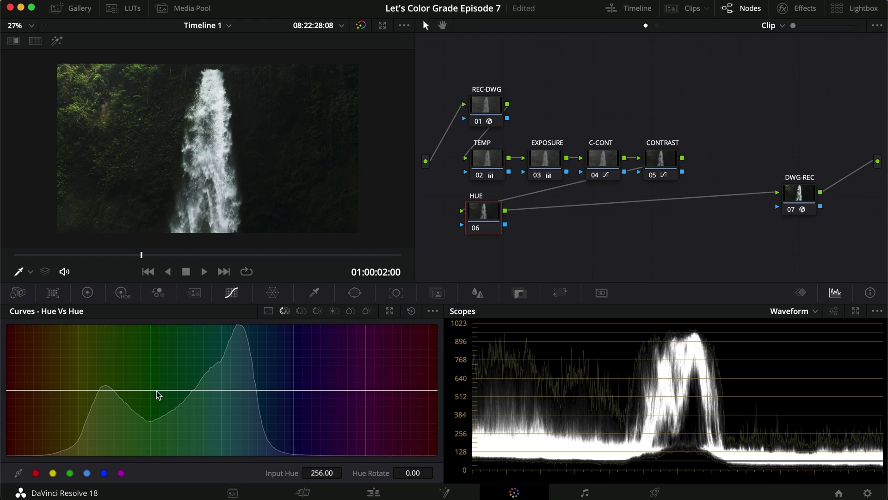
pyautogui.click(175, 390)
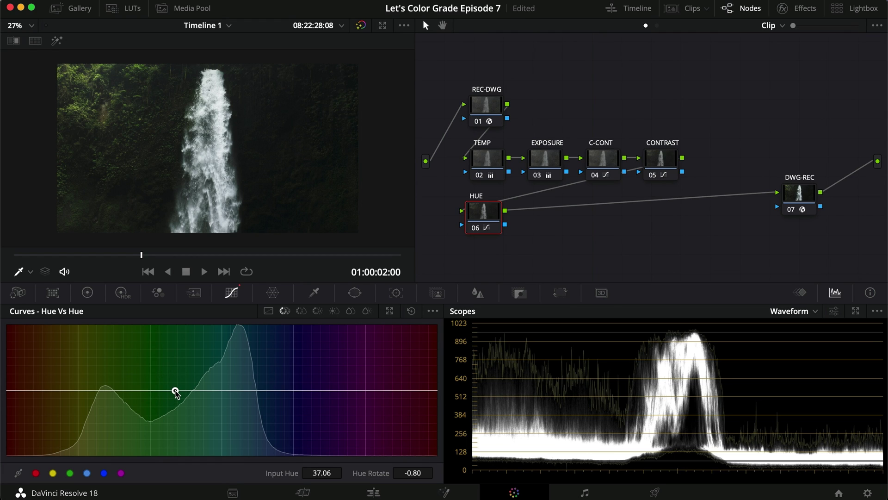
pyautogui.click(313, 390)
pyautogui.click(62, 390)
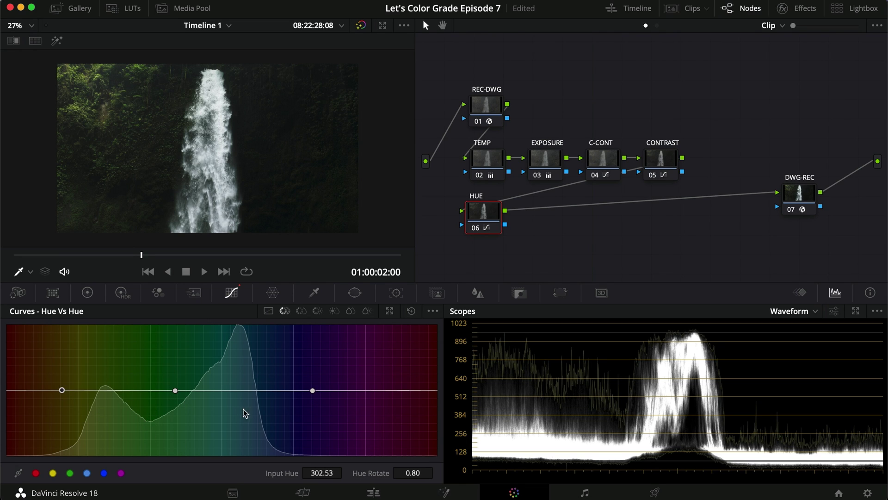
# Step: Raise the Hue Vs Hue curve in the cyan-blue range to a hue rotation of about 34.4 and compare the waterfall before and after
pyautogui.moveTo(239, 391)
pyautogui.mouseDown()
pyautogui.moveTo(234, 376)
pyautogui.moveTo(240, 390)
pyautogui.moveTo(248, 379)
pyautogui.mouseUp()
pyautogui.press('super+d')
pyautogui.press('super+d')
pyautogui.moveTo(253, 399); pyautogui.dragTo(249, 379)
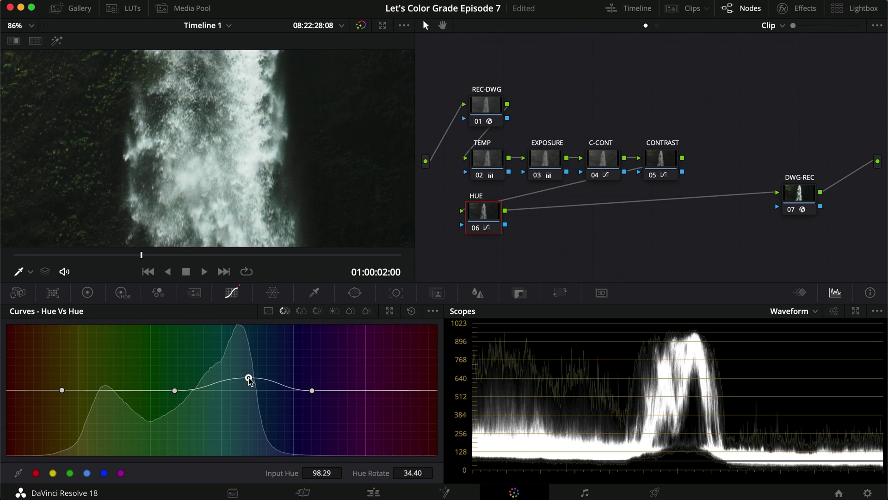
pyautogui.press('super+d')
pyautogui.press('super+d')
pyautogui.scroll(-5, 178, 240)
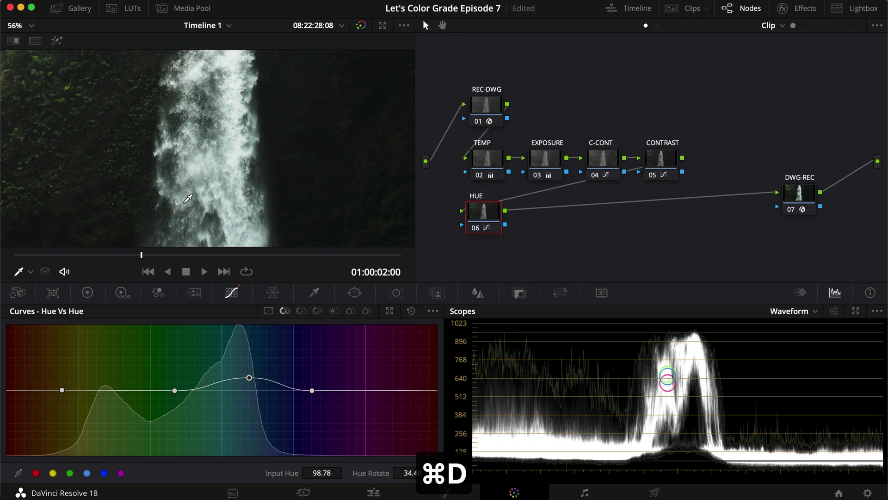
# Step: Lower the Hue Vs Hue curve in the yellow-green range and compare the full-screen image with the HUE node off and on
pyautogui.moveTo(124, 390)
pyautogui.mouseDown()
pyautogui.moveTo(118, 413)
pyautogui.moveTo(128, 363)
pyautogui.moveTo(131, 406)
pyautogui.mouseUp()
pyautogui.press('super+f')
pyautogui.press('super+d')
pyautogui.press('super+d')
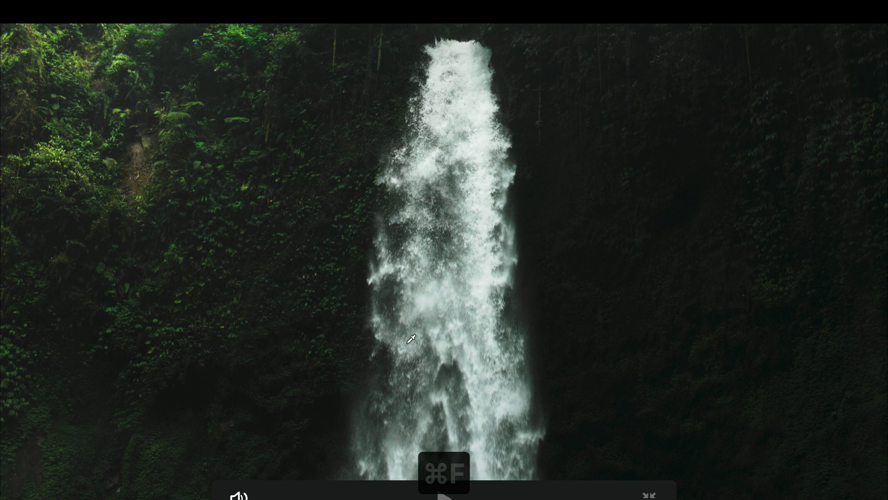
pyautogui.press('super+f')
# Step: Anchor the Hue Vs Sat curve in the green, blue and yellow ranges and raise the cyan saturation to about 1.16
pyautogui.click(301, 311)
pyautogui.click(173, 390)
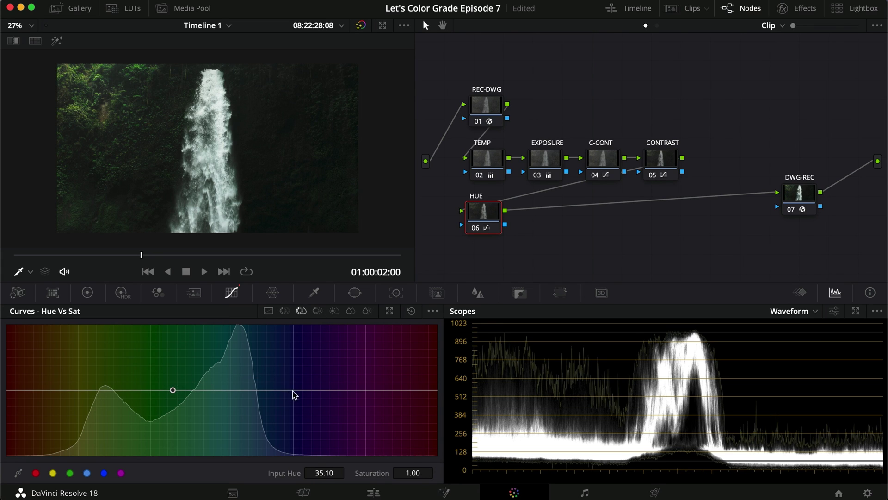
pyautogui.click(69, 390)
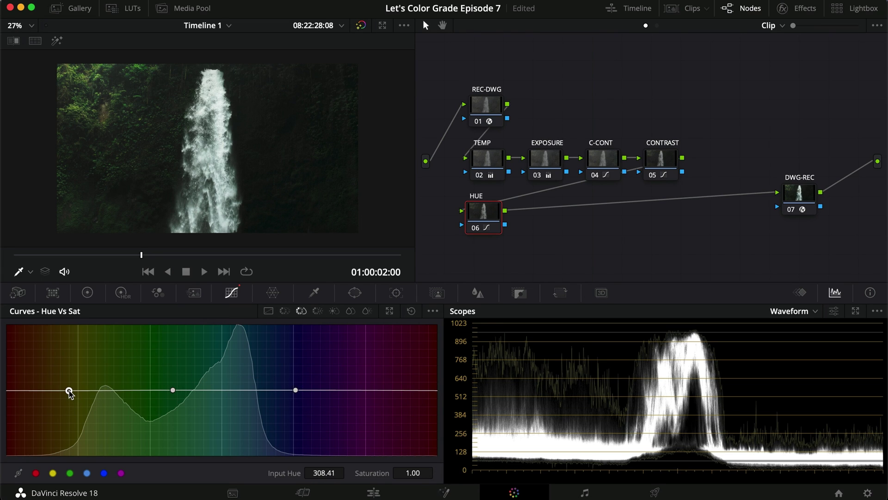
pyautogui.moveTo(238, 390)
pyautogui.mouseDown()
pyautogui.moveTo(234, 377)
pyautogui.moveTo(234, 397)
pyautogui.moveTo(237, 379)
pyautogui.mouseUp()
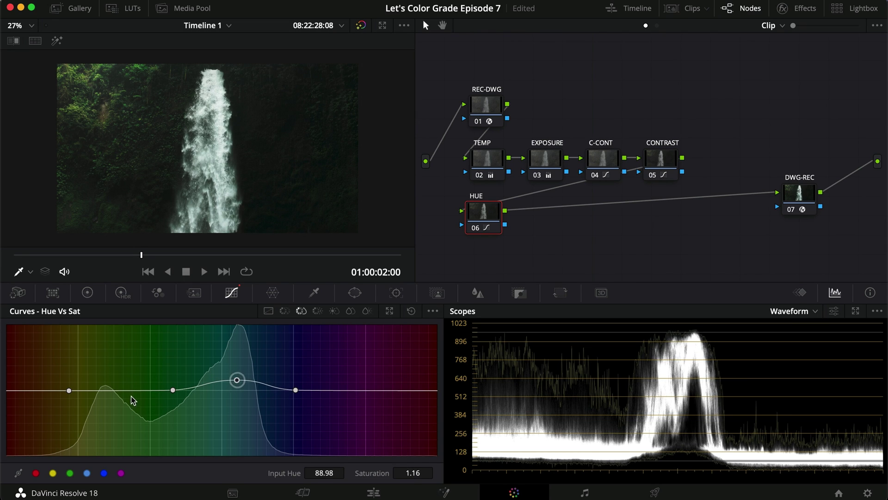
# Step: Lower the yellow-green saturation on the Hue Vs Sat curve to about 0.66 and compare the full-screen image before and after
pyautogui.moveTo(119, 391)
pyautogui.mouseDown()
pyautogui.moveTo(119, 374)
pyautogui.moveTo(121, 405)
pyautogui.mouseUp()
pyautogui.press('super+d')
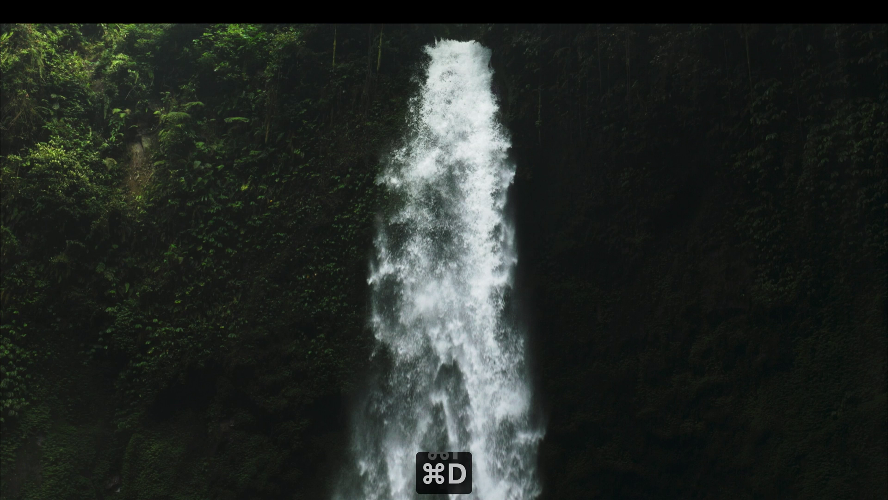
pyautogui.press('super+f')
pyautogui.moveTo(123, 406); pyautogui.dragTo(124, 414)
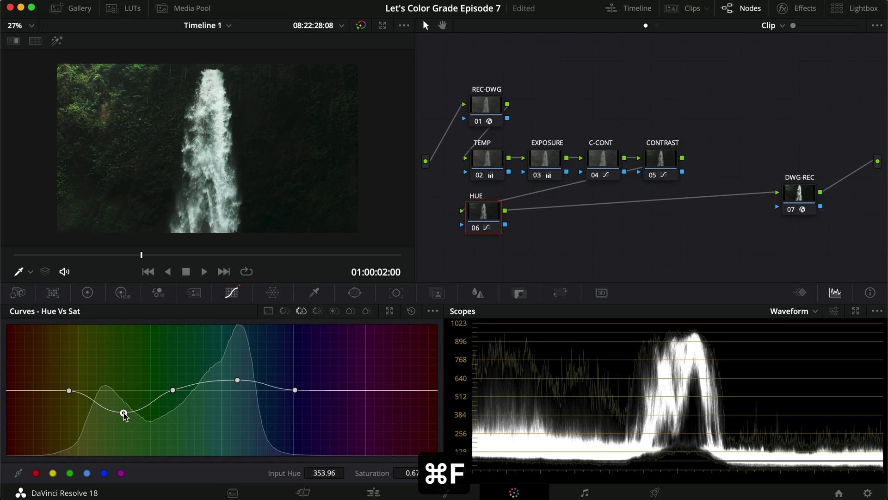
pyautogui.press('super+f')
pyautogui.press('super+d')
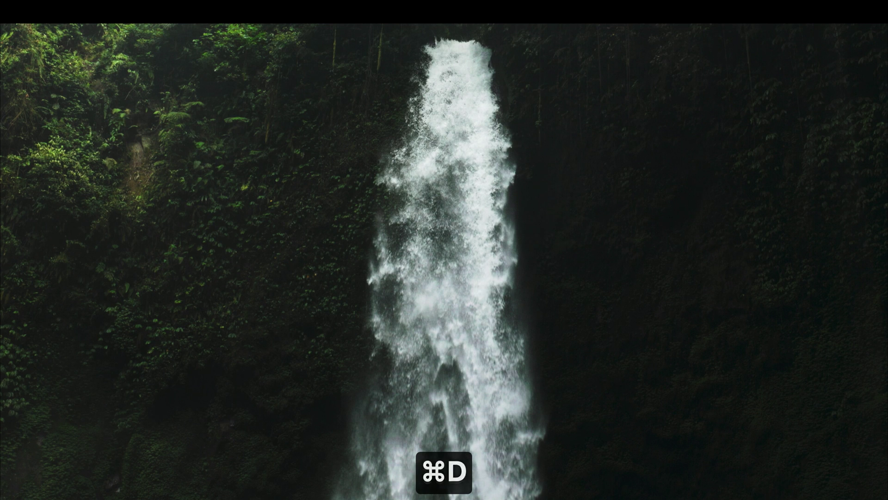
pyautogui.press('super+d')
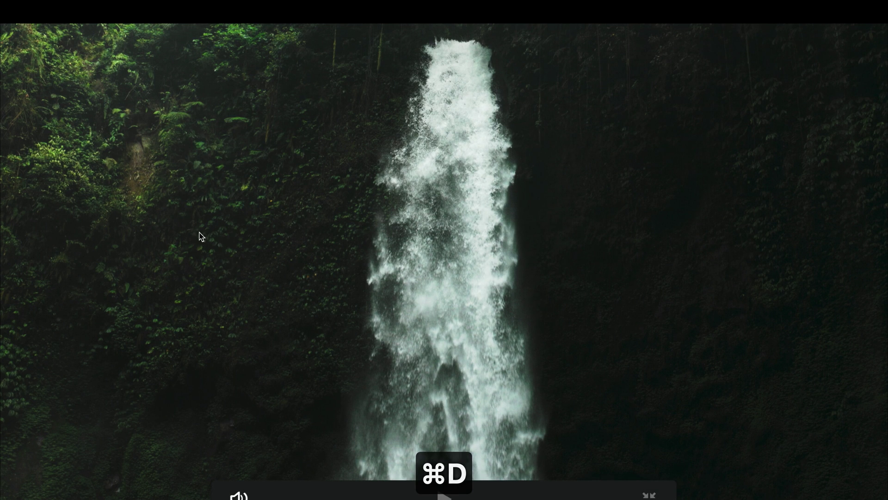
pyautogui.press('super+f')
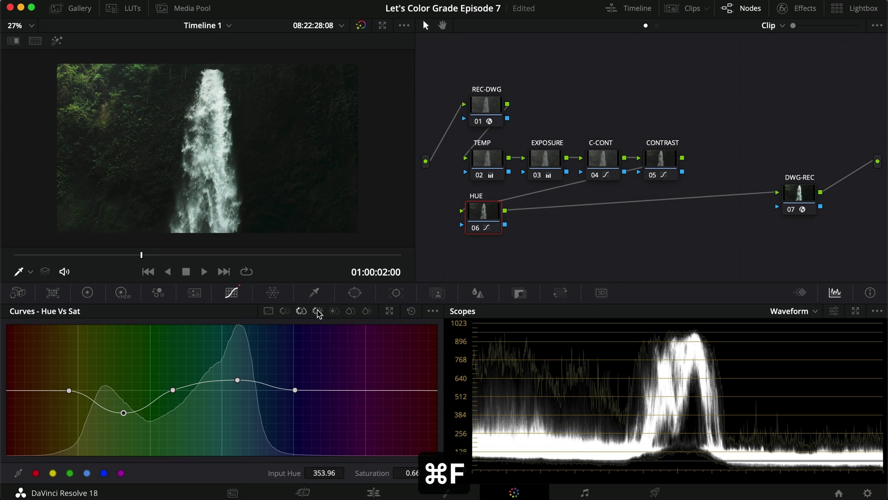
# Step: Anchor the Hue Vs Lum curve in the green, blue and orange ranges, raise the cyan luminance and compare the image full screen
pyautogui.click(317, 310)
pyautogui.click(167, 391)
pyautogui.click(302, 390)
pyautogui.click(65, 390)
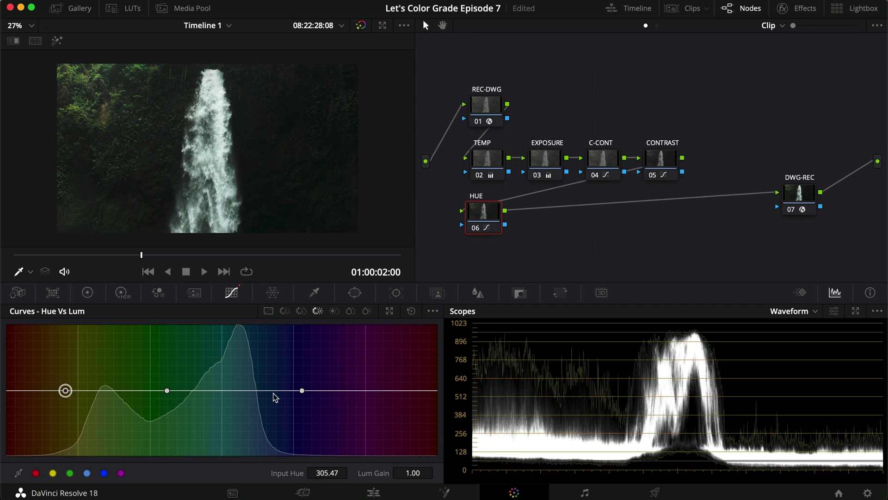
pyautogui.moveTo(238, 392); pyautogui.dragTo(237, 371)
pyautogui.press('super+f')
pyautogui.press('super+d')
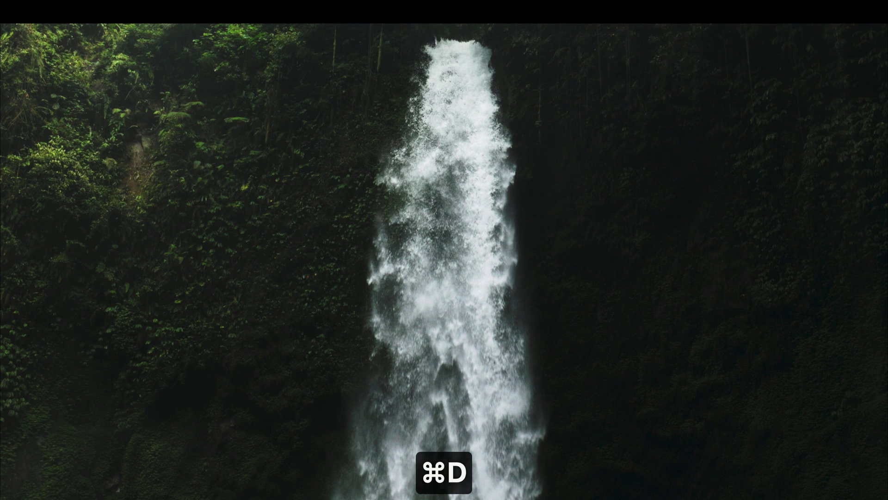
# Step: Lower the yellow-green luminance gain on the Hue Vs Lum curve to about 0.81 and review the HUE node's curves
pyautogui.press('super+f')
pyautogui.moveTo(117, 397); pyautogui.dragTo(116, 403)
pyautogui.press('super+d')
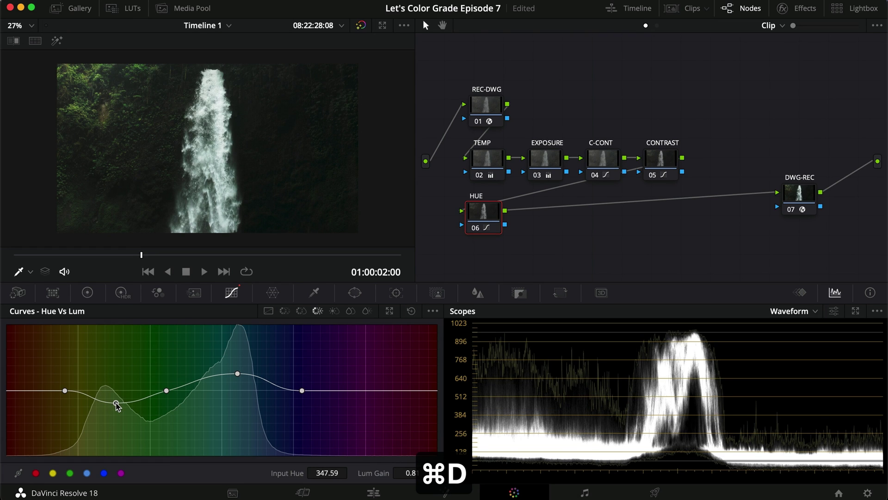
pyautogui.click(286, 313)
pyautogui.click(301, 312)
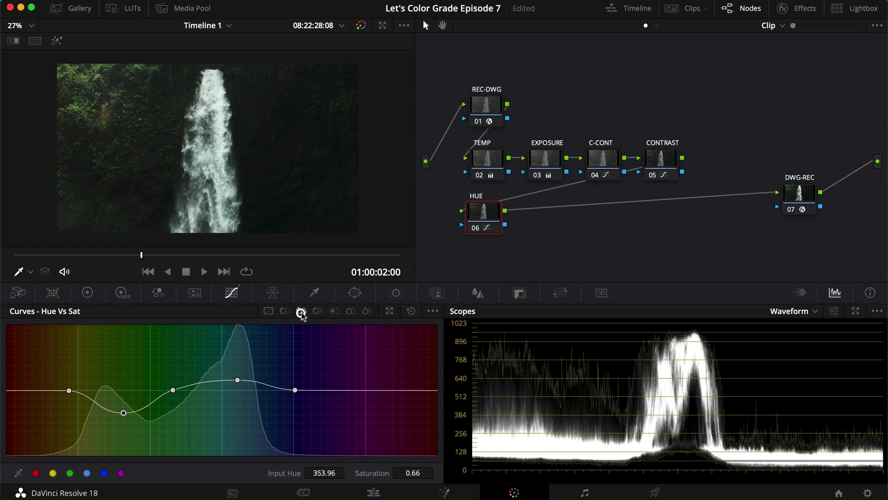
pyautogui.click(317, 312)
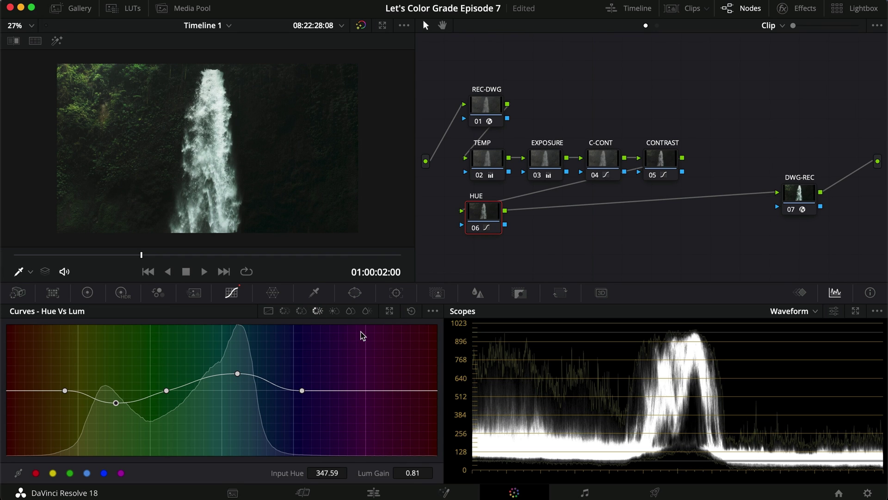
# Step: Add a serial node after the HUE node and label it PRIM
pyautogui.hotkey('alt', 's')
pyautogui.rightClick(553, 218)
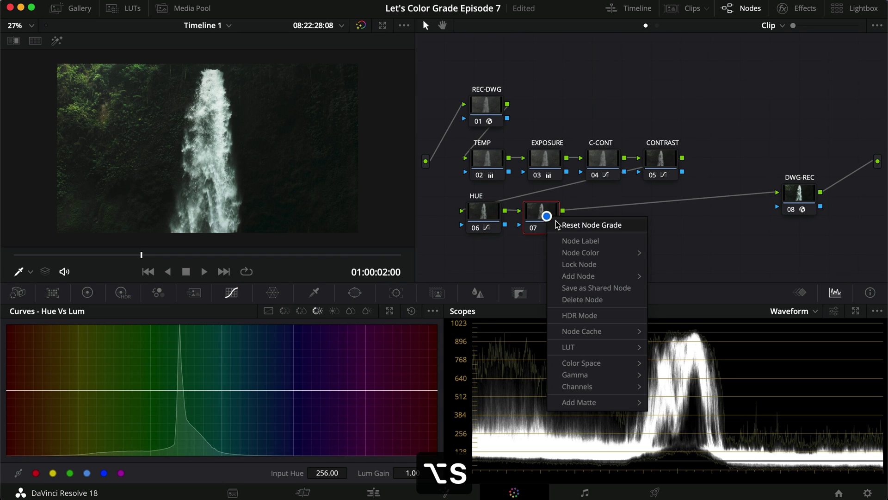
pyautogui.click(582, 238)
pyautogui.write('PRIM')
pyautogui.press('Return')
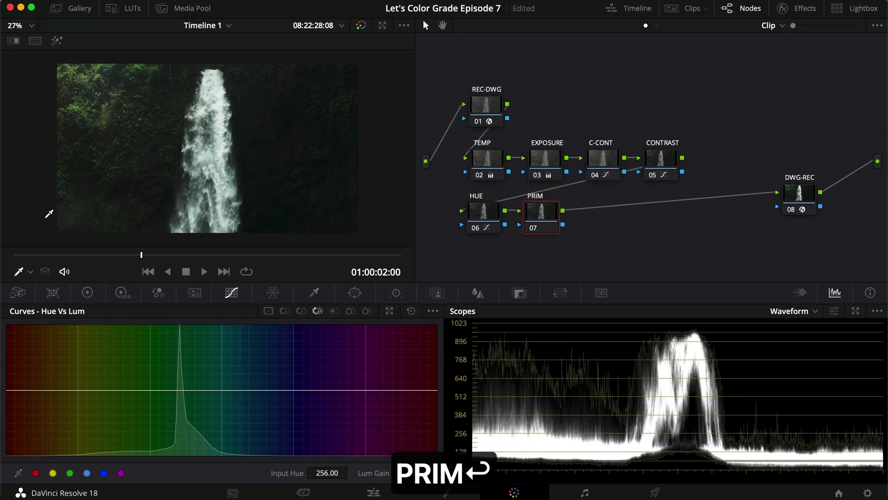
# Step: Push the PRIM node's lift towards teal with red at -0.01, green at 0.02 and blue at 0.02
pyautogui.click(88, 292)
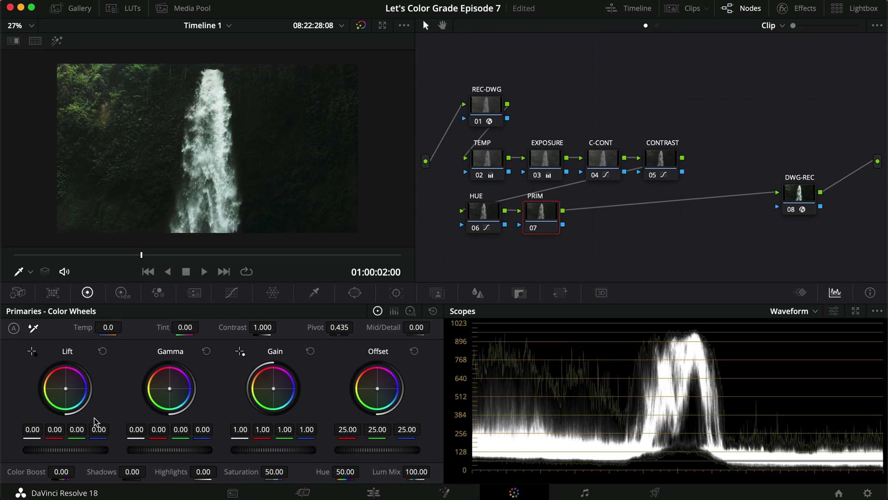
pyautogui.moveTo(77, 430); pyautogui.dragTo(119, 433)
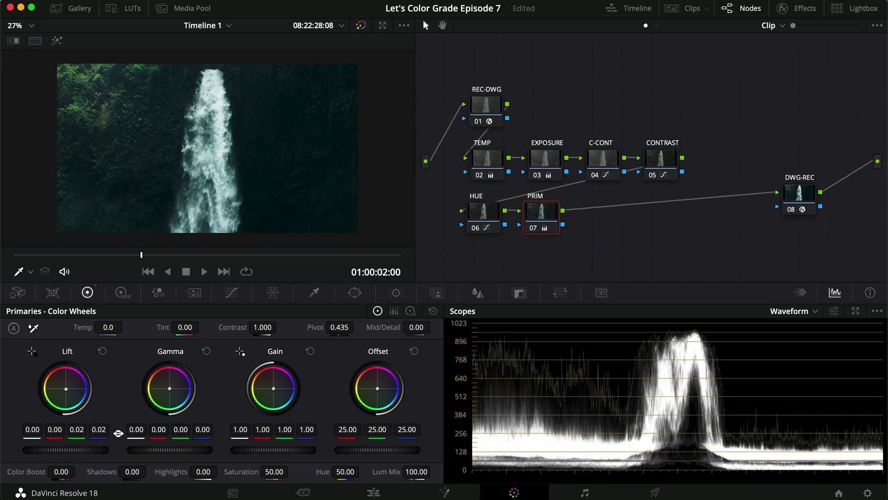
pyautogui.moveTo(55, 431); pyautogui.dragTo(49, 433)
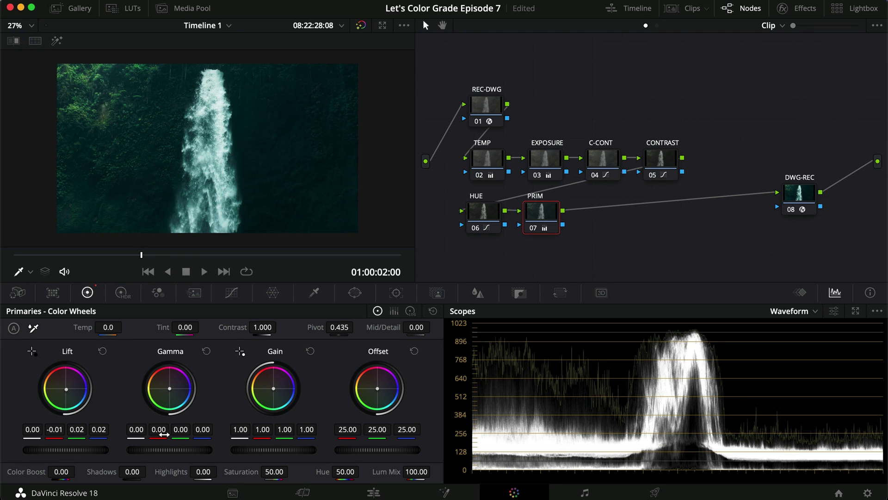
# Step: Warm the PRIM node's gamma to red 0.01, green about -0.02 and blue -0.03, comparing the image full screen
pyautogui.moveTo(163, 434); pyautogui.dragTo(134, 439)
pyautogui.press('super+f')
pyautogui.press('super+d')
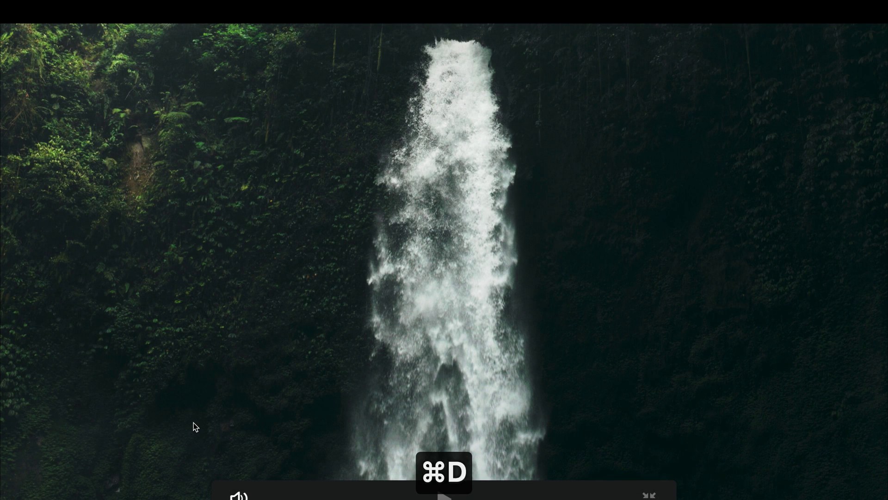
pyautogui.press('super+f')
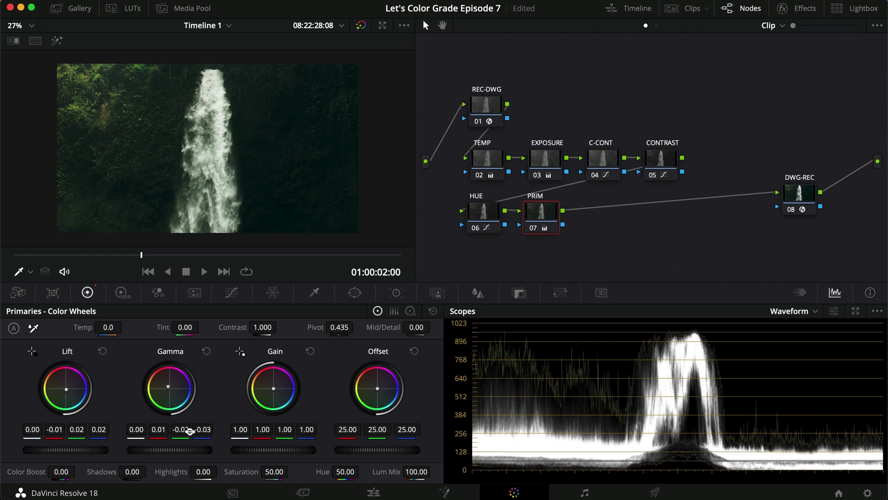
# Step: Lower the PRIM node's green gamma to -0.03 and compare the full-screen image before and after
pyautogui.moveTo(178, 431); pyautogui.dragTo(157, 434)
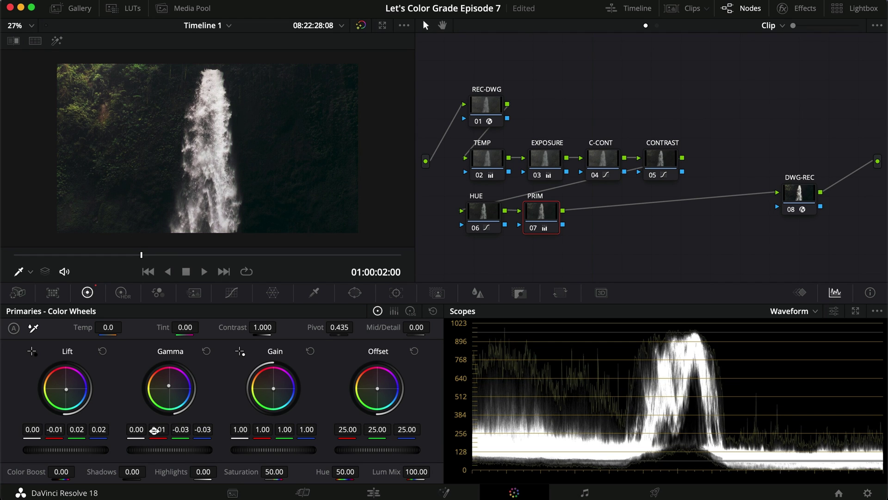
pyautogui.press('super+d')
pyautogui.press('super+f')
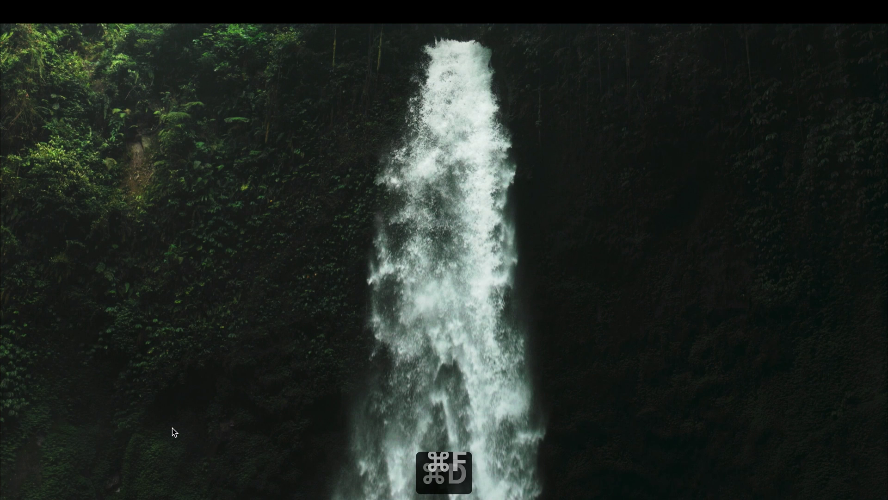
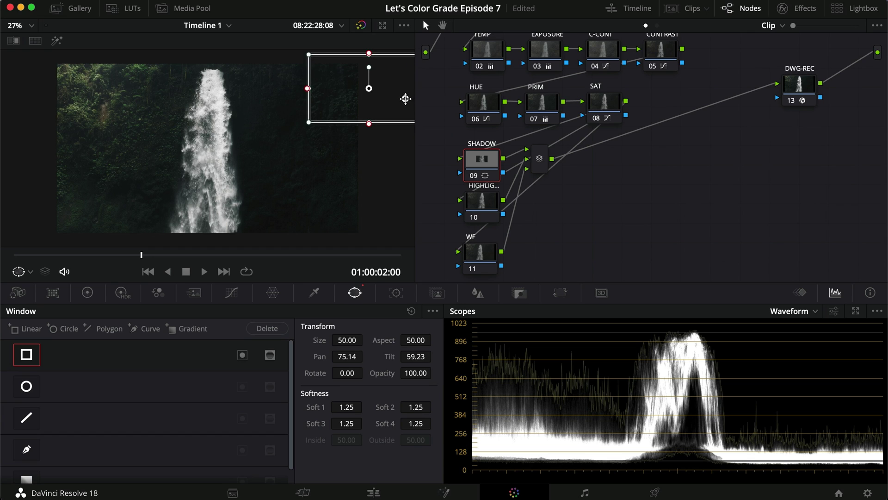
# Step: Fit the SHADOW node's linear window to the dark area beyond the waterfall's right side, feathering its inner edge to 100 and checking the matte
pyautogui.moveTo(377, 126); pyautogui.dragTo(376, 241)
pyautogui.moveTo(308, 156); pyautogui.dragTo(101, 139)
pyautogui.moveTo(378, 185); pyautogui.dragTo(400, 178)
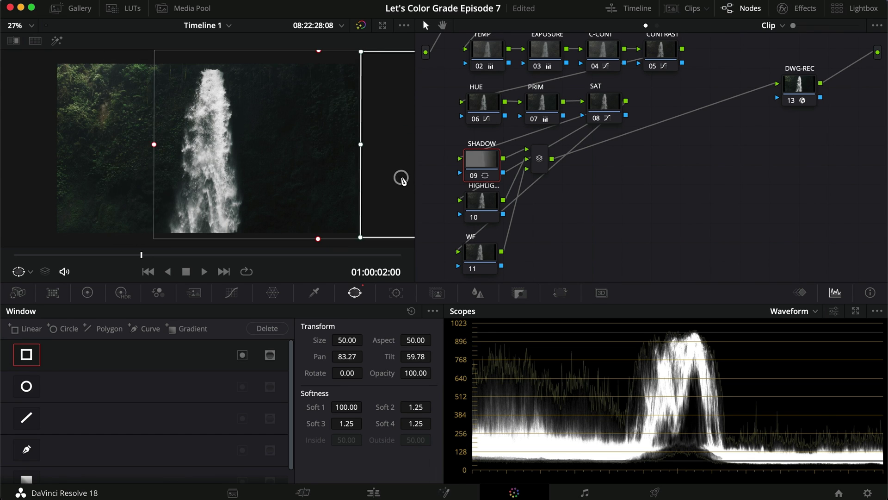
pyautogui.hotkey('shift', 'h')
pyautogui.moveTo(154, 147); pyautogui.dragTo(147, 144)
pyautogui.hotkey('shift', 'h')
# Step: Lower the SHADOW node's master gamma to -0.06 and compare the result
pyautogui.click(88, 292)
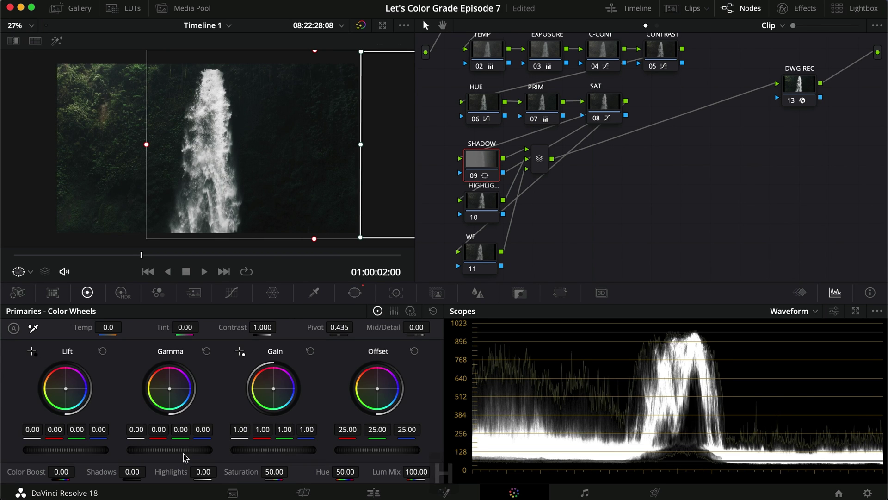
pyautogui.moveTo(178, 452); pyautogui.dragTo(37, 445)
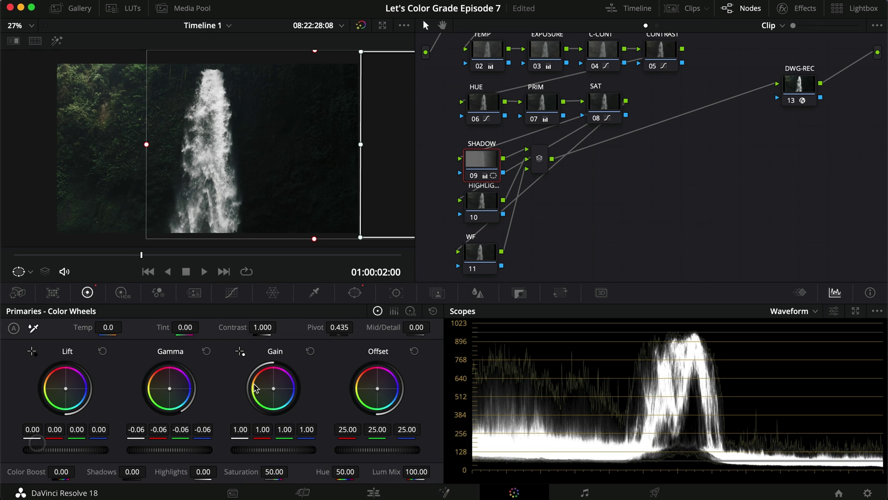
pyautogui.press('super+d')
# Step: Link the custom curve channels on the SHADOW node, lift the black point, anchor the lower curve and compare full screen
pyautogui.click(230, 292)
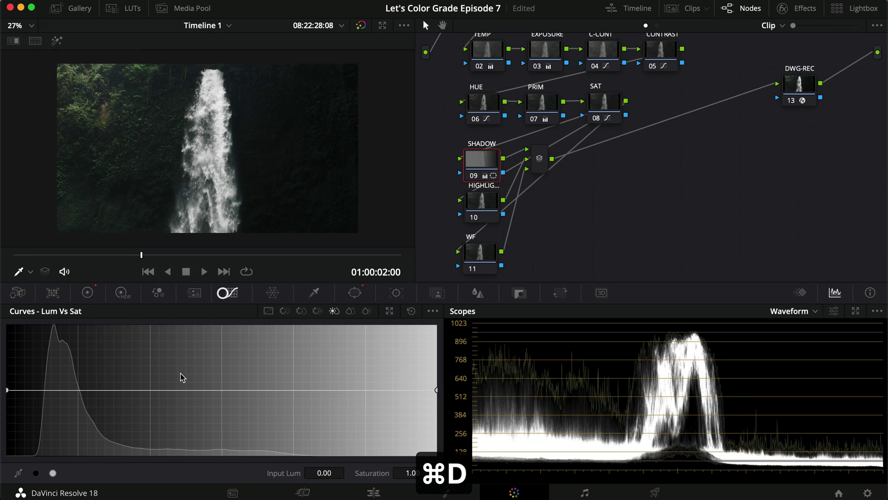
pyautogui.click(270, 311)
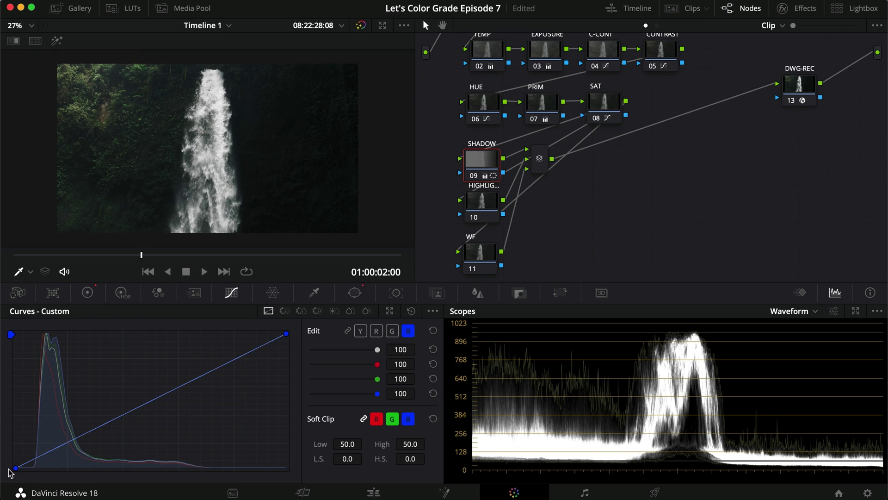
pyautogui.click(348, 330)
pyautogui.moveTo(15, 471); pyautogui.dragTo(12, 455)
pyautogui.moveTo(74, 432); pyautogui.dragTo(95, 443)
pyautogui.press('super+f')
pyautogui.press('super+d')
pyautogui.press('super+d')
pyautogui.press('super+d')
pyautogui.press('super+d')
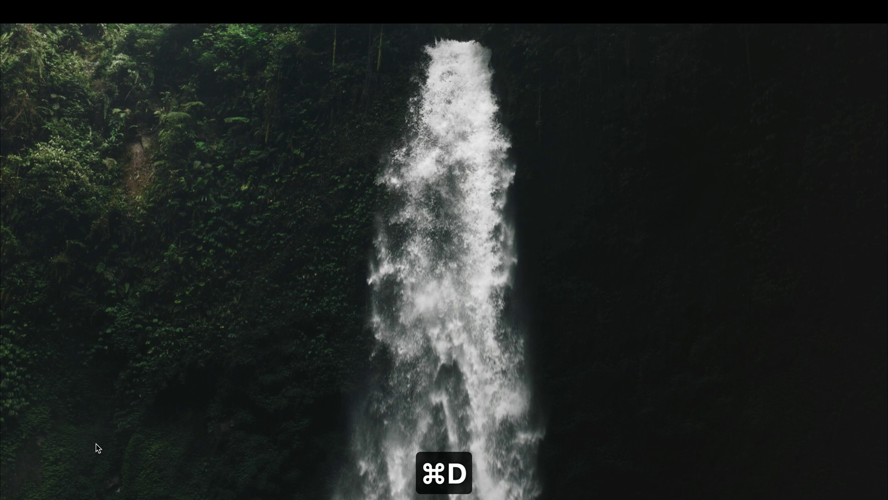
# Step: Lower the SHADOW curve's black point slightly, compare the image full screen and save the project
pyautogui.press('super+f')
pyautogui.moveTo(16, 456); pyautogui.dragTo(16, 460)
pyautogui.press('super+f')
pyautogui.press('super+d')
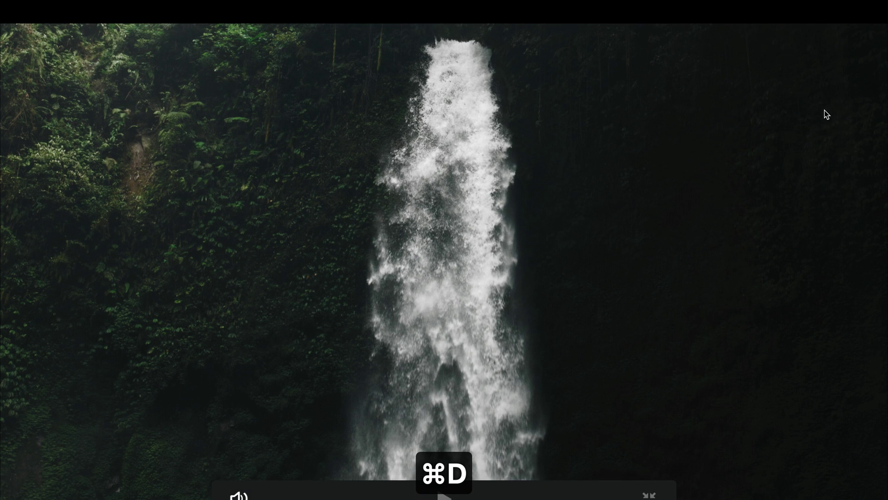
pyautogui.press('super+d')
pyautogui.press('super+f')
pyautogui.press('super+s')
# Step: Add a circle window to the highlight node over the image's upper-left foliage, about size 60.92, pan 26.42 and tilt 62.34
pyautogui.moveTo(484, 210); pyautogui.dragTo(484, 215)
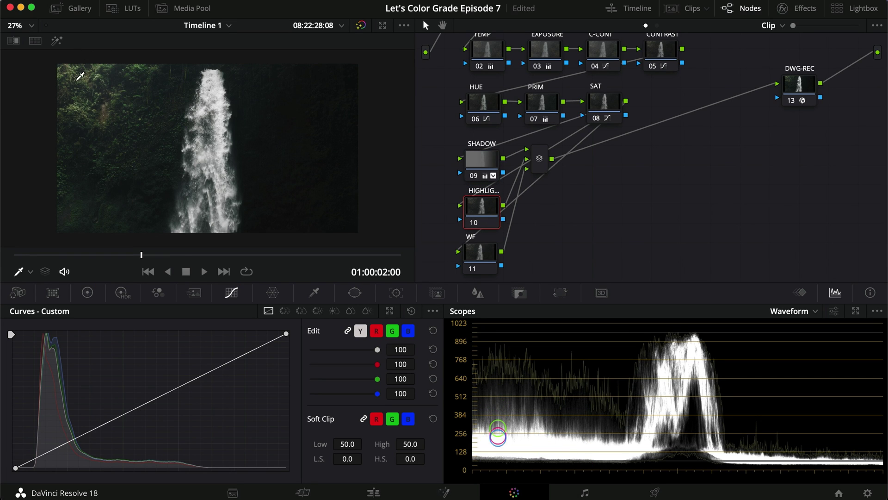
pyautogui.click(356, 293)
pyautogui.click(27, 386)
pyautogui.moveTo(212, 145); pyautogui.dragTo(55, 95)
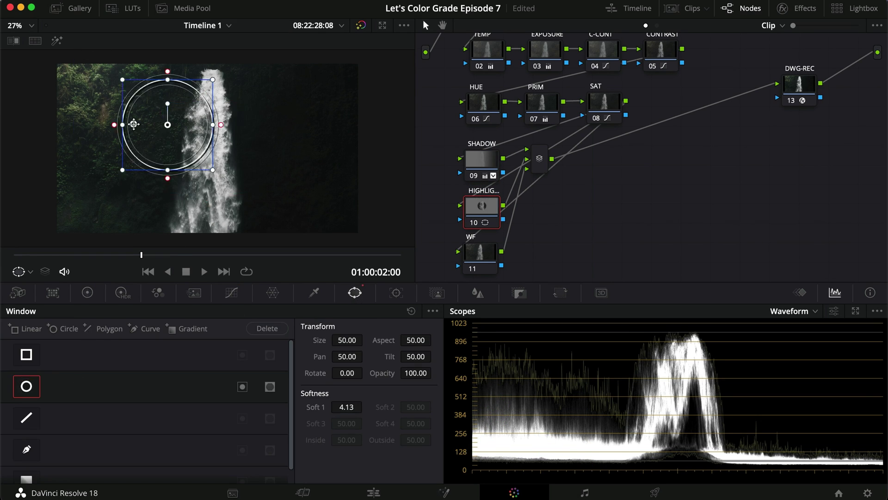
pyautogui.moveTo(59, 135); pyautogui.dragTo(55, 163)
pyautogui.moveTo(102, 77); pyautogui.dragTo(142, 74)
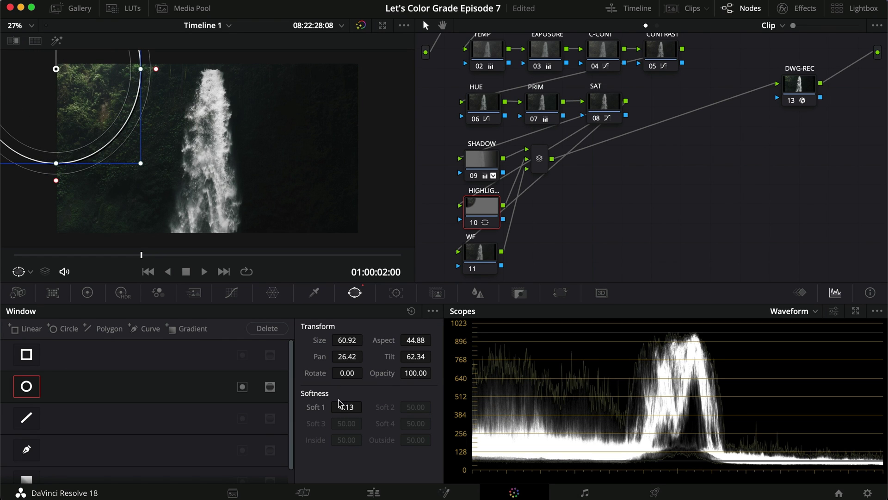
# Step: Set the circle window's softness to 100 and shift it to about pan 21.84 and tilt 60.24, checking the matte
pyautogui.write('100')
pyautogui.press('Return')
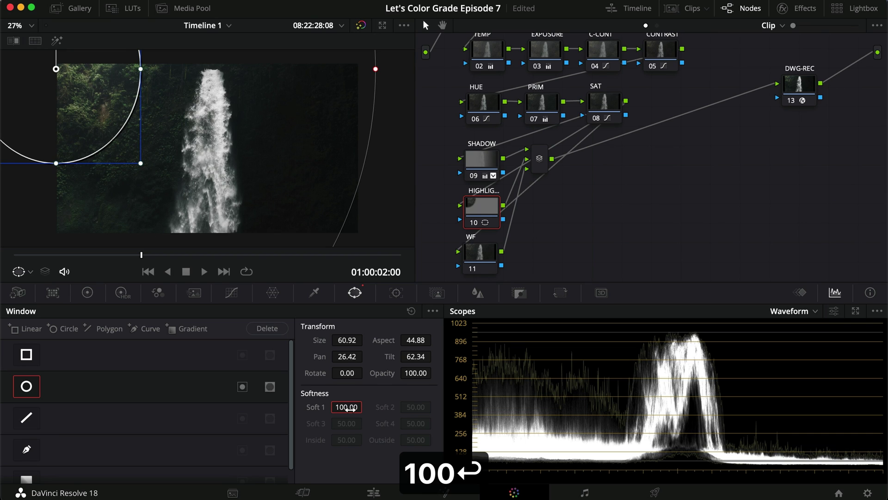
pyautogui.hotkey('shift', 'h')
pyautogui.moveTo(93, 105); pyautogui.dragTo(66, 117)
pyautogui.hotkey('shift', 'h')
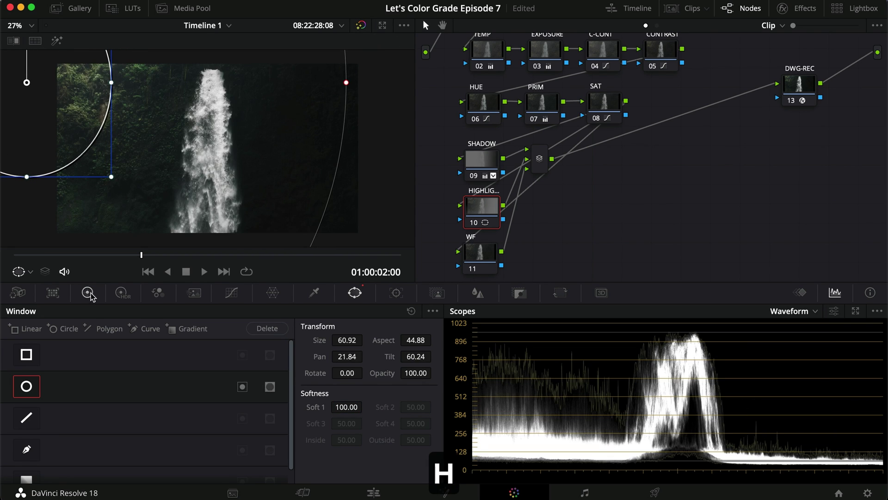
# Step: Raise the highlight node's master gamma to 0.05 and compare before and after
pyautogui.click(87, 293)
pyautogui.moveTo(160, 452); pyautogui.dragTo(267, 457)
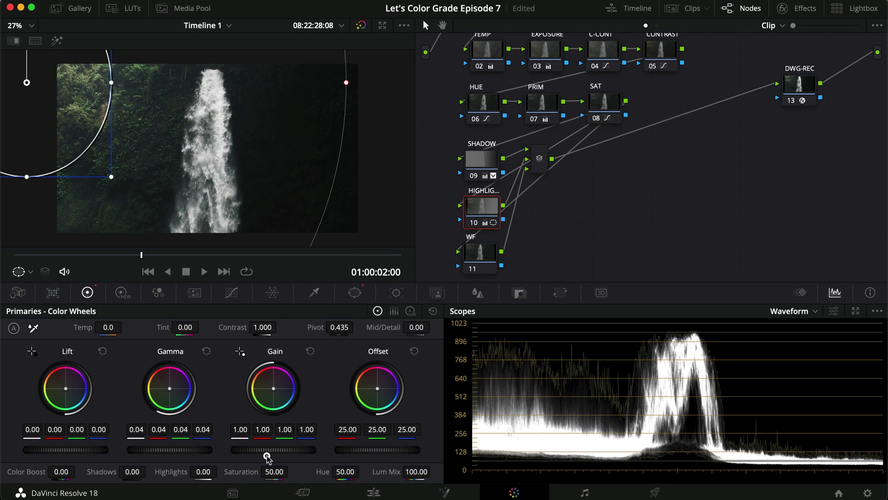
pyautogui.press('super+d')
pyautogui.press('super+d')
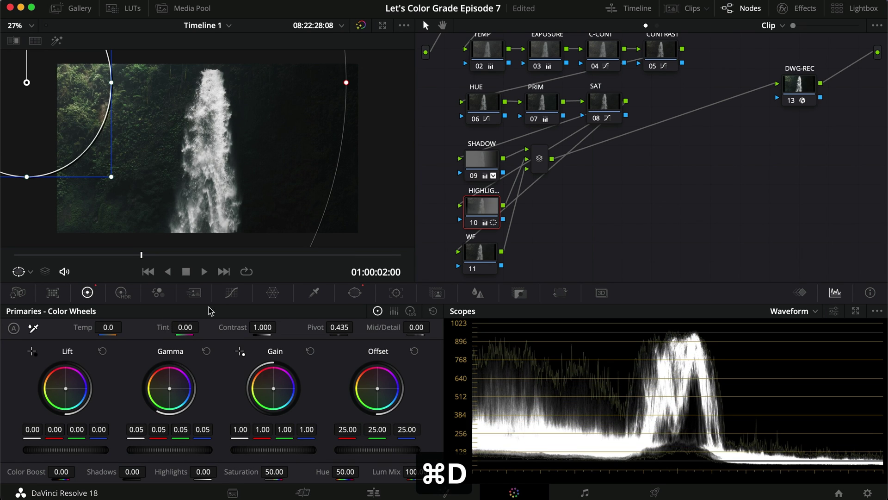
# Step: Pull the highlight node's custom curve white point inward, lower a point in the upper midtones and compare the result
pyautogui.click(231, 292)
pyautogui.moveTo(287, 334); pyautogui.dragTo(243, 329)
pyautogui.moveTo(198, 364); pyautogui.dragTo(201, 374)
pyautogui.press('super+d')
pyautogui.press('super+d')
pyautogui.press('super+d')
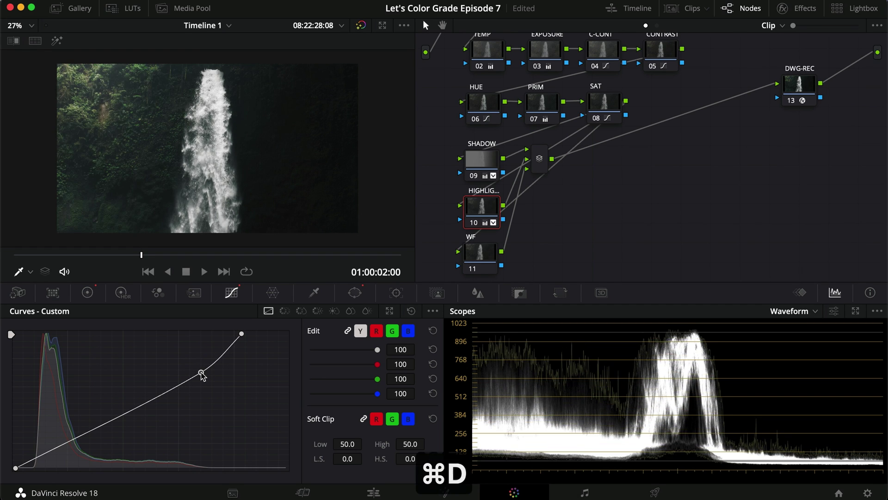
# Step: Compare the full-screen image with and without the highlight node's grade and save the project
pyautogui.press('super+f')
pyautogui.press('super+d')
pyautogui.press('super+d')
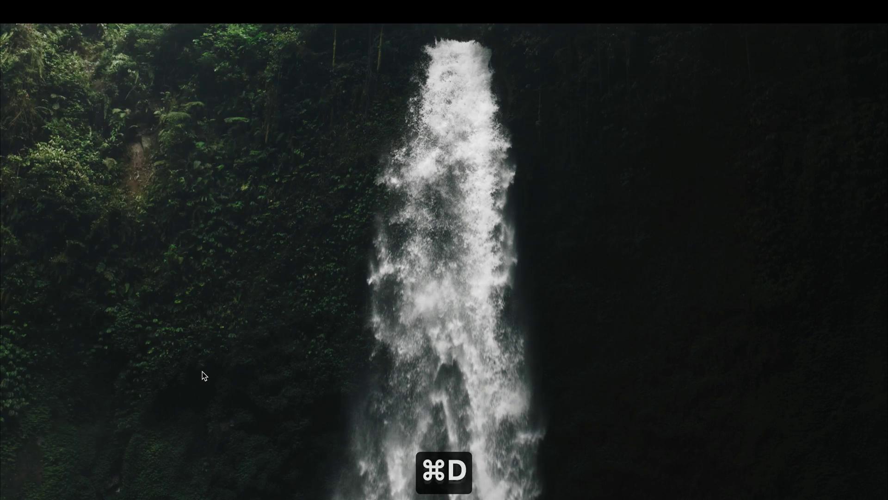
pyautogui.press('super+f')
pyautogui.press('super+d')
pyautogui.press('super+d')
pyautogui.press('super+f')
pyautogui.press('super+f')
pyautogui.press('super+d')
pyautogui.press('super+d')
pyautogui.press('super+d')
pyautogui.press('super+d')
pyautogui.press('super+f')
pyautogui.press('super+s')
# Step: Warm the highlight node by setting gamma red to 0.08 and green to 0.07, comparing the image full screen
pyautogui.click(92, 293)
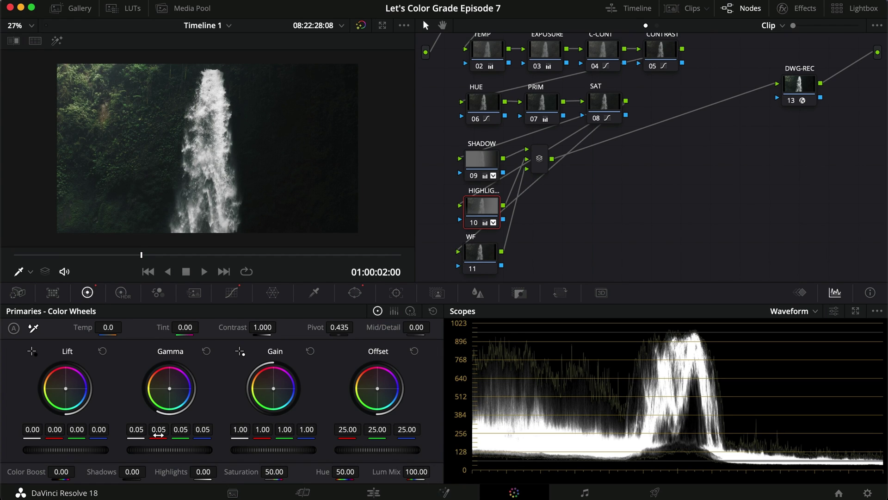
pyautogui.moveTo(158, 434); pyautogui.dragTo(191, 436)
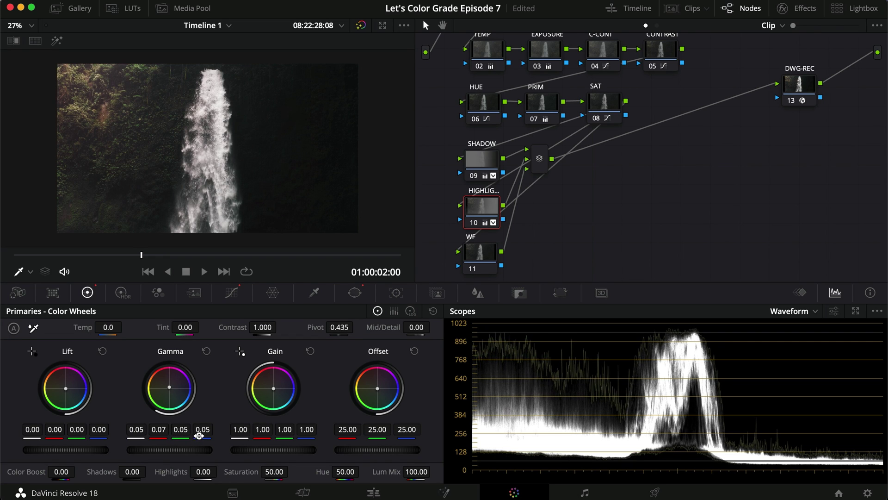
pyautogui.moveTo(185, 432); pyautogui.dragTo(222, 433)
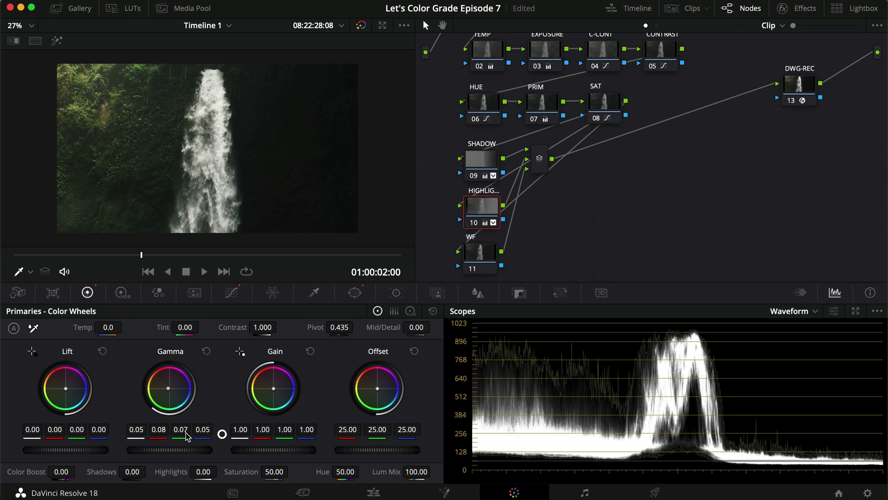
pyautogui.press('super+f')
pyautogui.press('super+d')
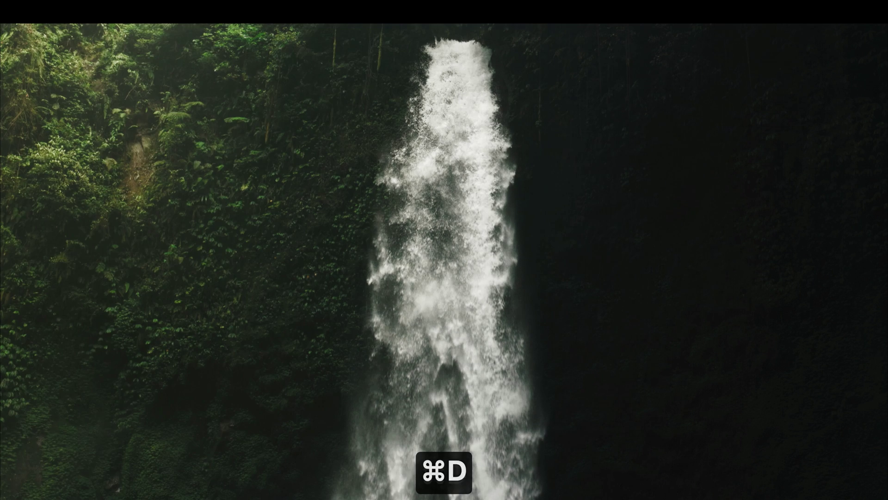
# Step: Reduce the highlight node's gamma to red 0.07 and green 0.06, comparing the full-screen image before and after
pyautogui.press('super+f')
pyautogui.moveTo(157, 434)
pyautogui.mouseDown()
pyautogui.moveTo(150, 437)
pyautogui.moveTo(165, 435)
pyautogui.mouseUp()
pyautogui.press('super+d')
pyautogui.press('super+f')
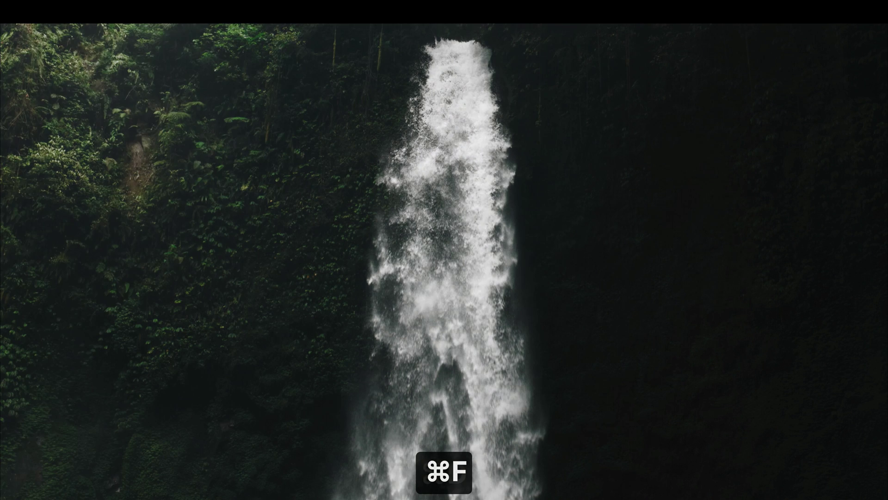
pyautogui.press('super+d')
pyautogui.press('super+f')
# Step: Select the SHADOW and highlight nodes together and compare the image with both enabled and disabled
pyautogui.moveTo(539, 218); pyautogui.dragTo(462, 149)
pyautogui.press('super+d')
pyautogui.press('super+d')
pyautogui.press('super+d')
pyautogui.press('super+d')
pyautogui.press('super+d')
pyautogui.press('super+d')
pyautogui.press('super+d')
pyautogui.press('super+d')
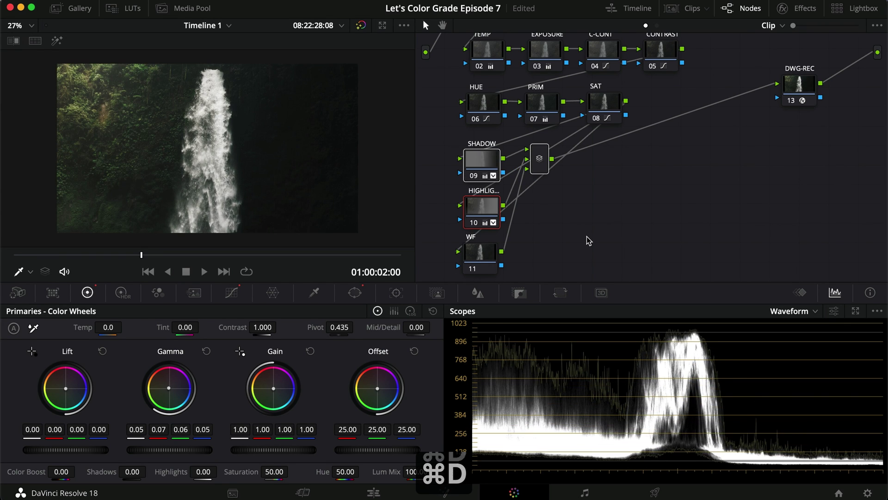
pyautogui.click(587, 237)
# Step: Sample the waterfall's bright water with the HSL qualifier on the WF node
pyautogui.click(483, 257)
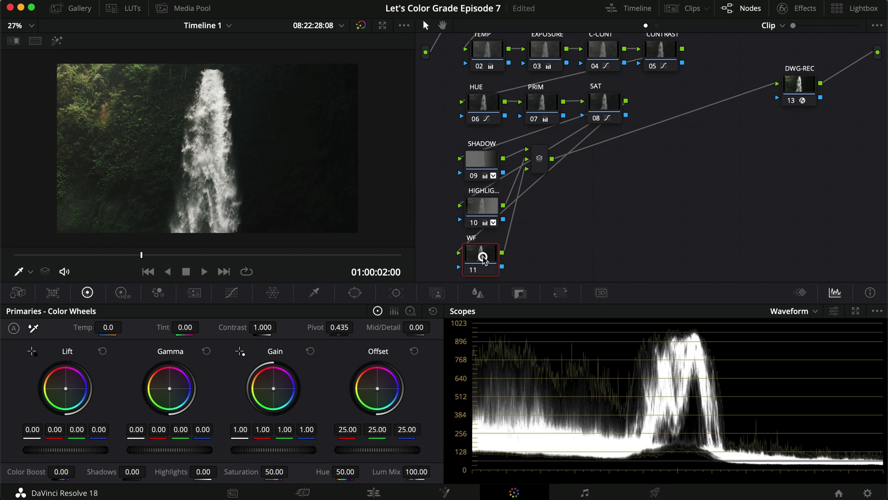
pyautogui.click(314, 292)
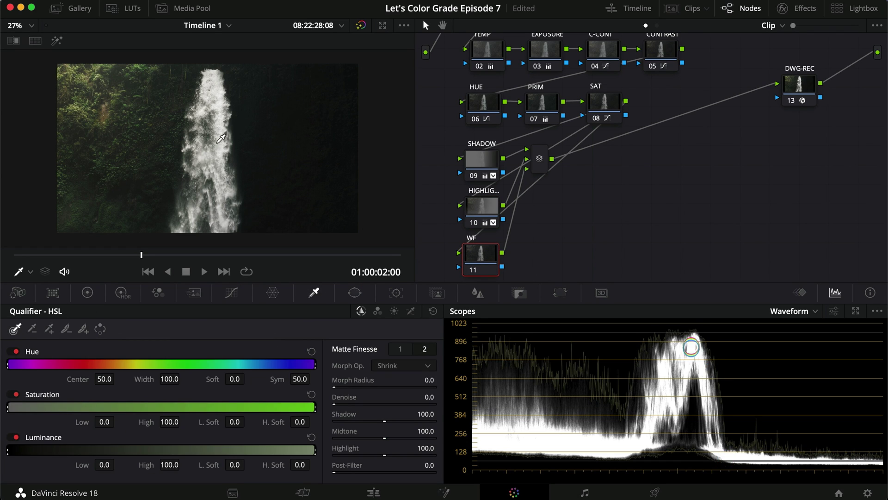
pyautogui.click(224, 83)
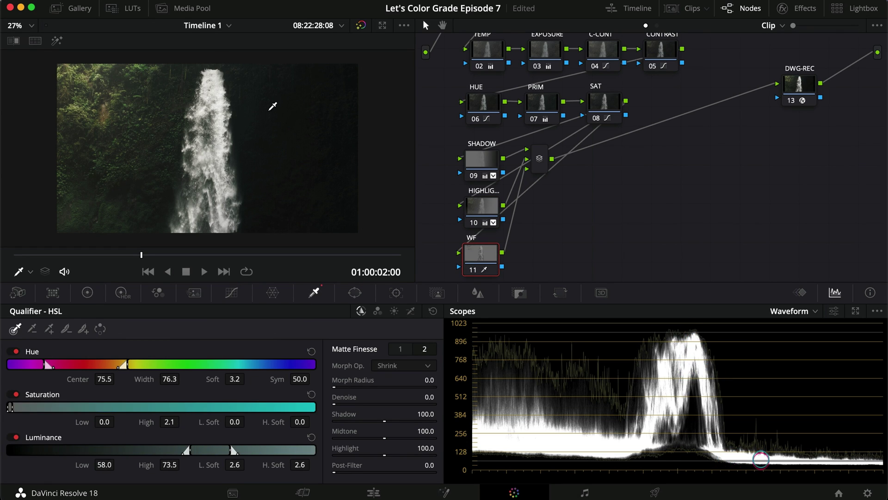
# Step: Reset the WF node's qualifier and key the bright water by luminance with low 59.0 and low softness 8.5, showing the highlighted matte
pyautogui.hotkey('shift', 'h')
pyautogui.click(433, 311)
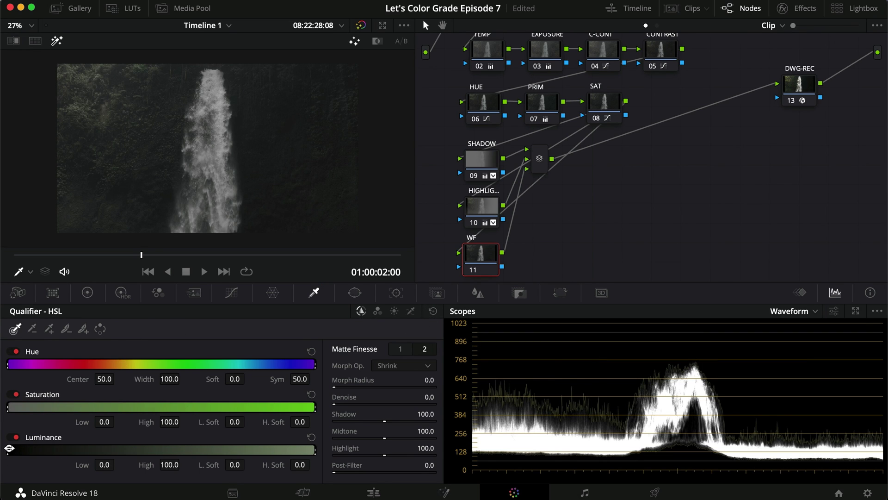
pyautogui.moveTo(165, 451); pyautogui.dragTo(182, 450)
pyautogui.moveTo(232, 465); pyautogui.dragTo(277, 466)
pyautogui.moveTo(196, 450); pyautogui.dragTo(203, 451)
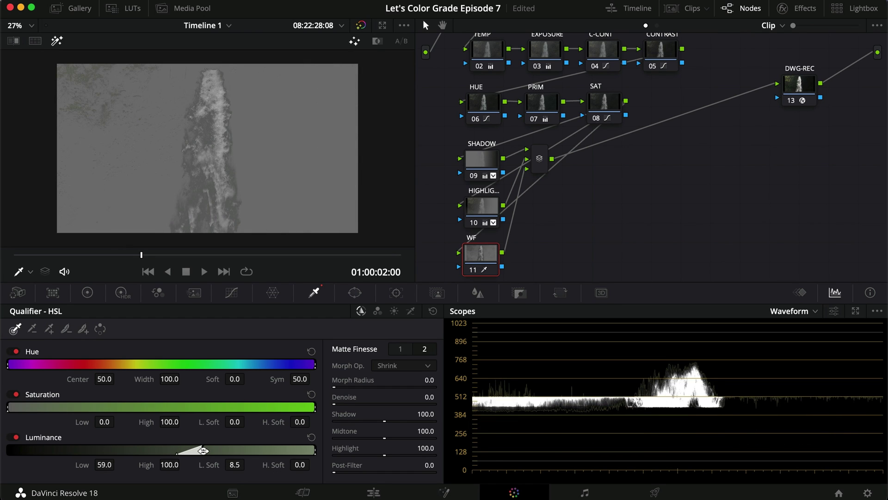
# Step: Refine the WF matte with denoise 13.0 and luminance low 62.2, checking the key on other frames
pyautogui.click(400, 349)
pyautogui.moveTo(355, 448); pyautogui.dragTo(555, 445)
pyautogui.click(419, 349)
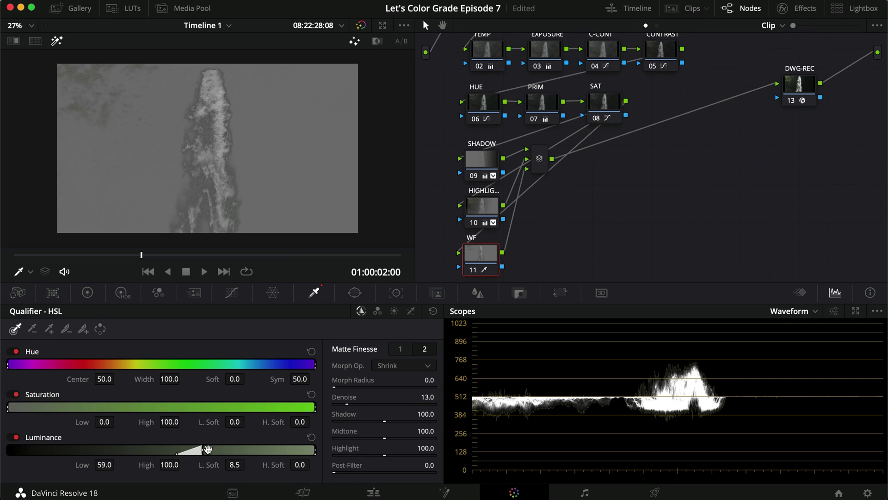
pyautogui.moveTo(202, 451); pyautogui.dragTo(204, 451)
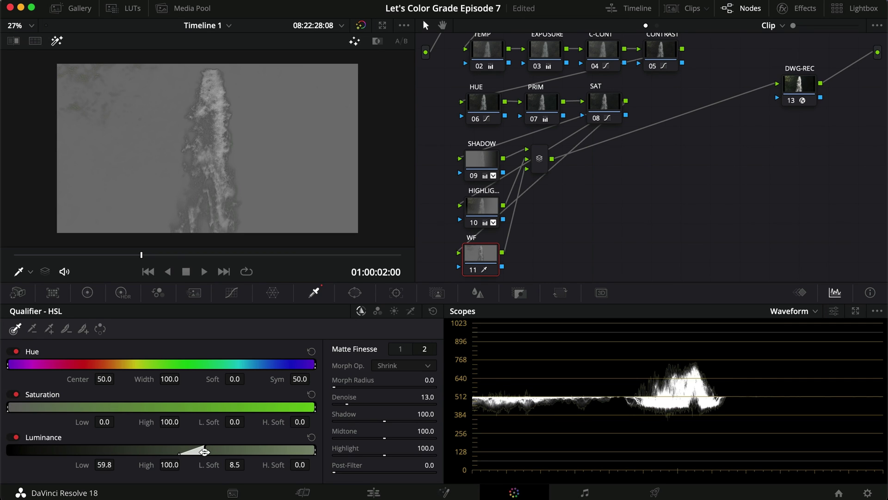
pyautogui.moveTo(173, 255); pyautogui.dragTo(237, 268)
pyautogui.moveTo(206, 451); pyautogui.dragTo(214, 450)
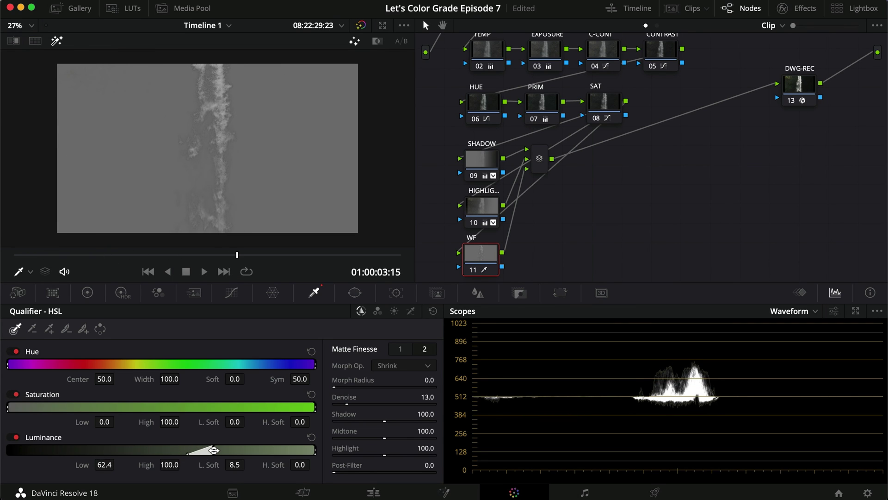
pyautogui.moveTo(224, 255); pyautogui.dragTo(167, 255)
pyautogui.hotkey('shift', 'h')
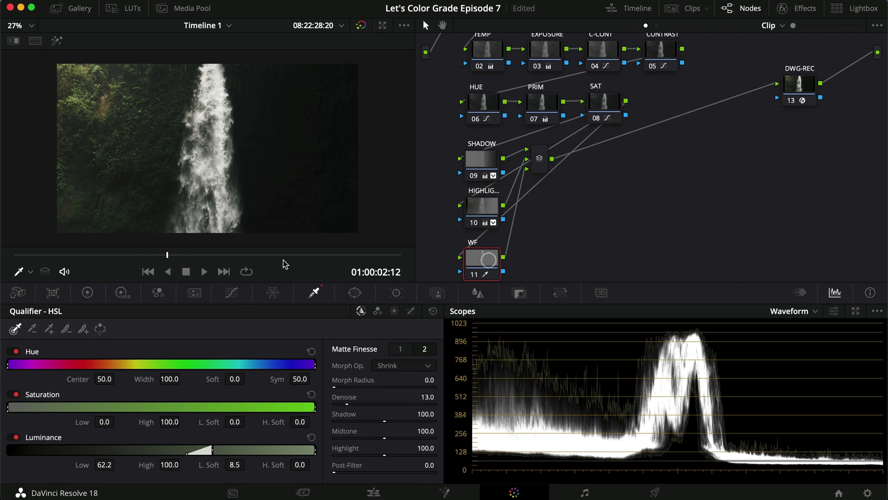
# Step: Add a tall circle window around the waterfall with size about 53, aspect about 21 and softness about 14
pyautogui.click(365, 298)
pyautogui.click(26, 387)
pyautogui.moveTo(225, 167); pyautogui.dragTo(226, 107)
pyautogui.moveTo(207, 137); pyautogui.dragTo(226, 214)
pyautogui.moveTo(255, 145); pyautogui.dragTo(274, 148)
pyautogui.hotkey('shift', 'h')
pyautogui.moveTo(223, 163); pyautogui.dragTo(265, 148)
pyautogui.hotkey('shift', 'h')
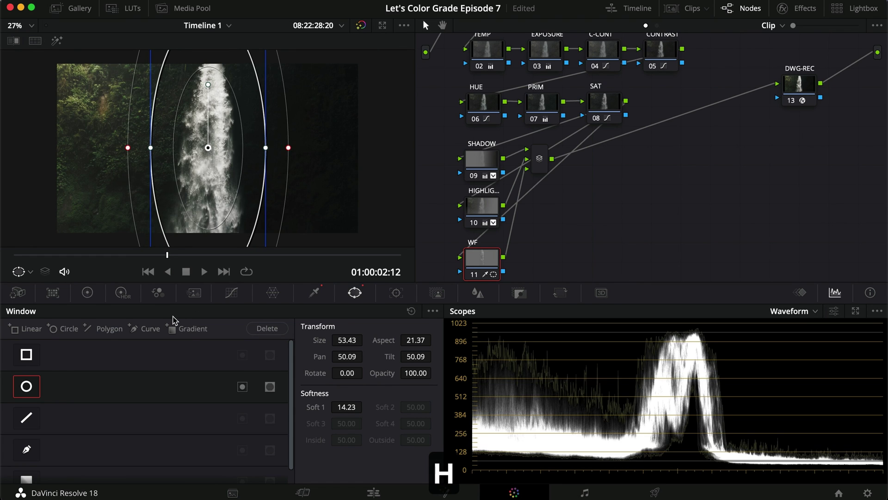
# Step: Brighten the waterfall on the WF node by setting gamma to 0.04 and slightly raising the gain
pyautogui.click(87, 293)
pyautogui.moveTo(181, 457); pyautogui.dragTo(236, 460)
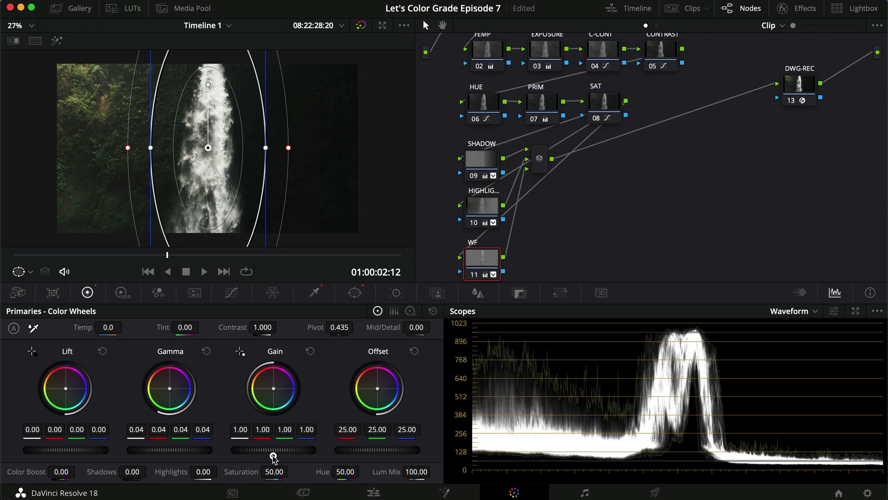
pyautogui.moveTo(283, 454); pyautogui.dragTo(325, 449)
# Step: Shape the WF node's custom curve with a lowered shadow point, an upper point and an inward white end, comparing before and after
pyautogui.click(231, 292)
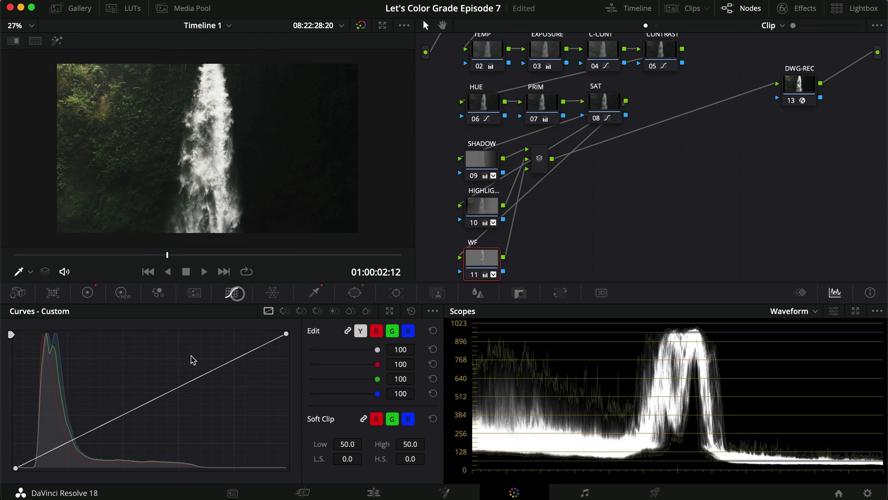
pyautogui.moveTo(108, 423); pyautogui.dragTo(111, 428)
pyautogui.moveTo(206, 382); pyautogui.dragTo(203, 375)
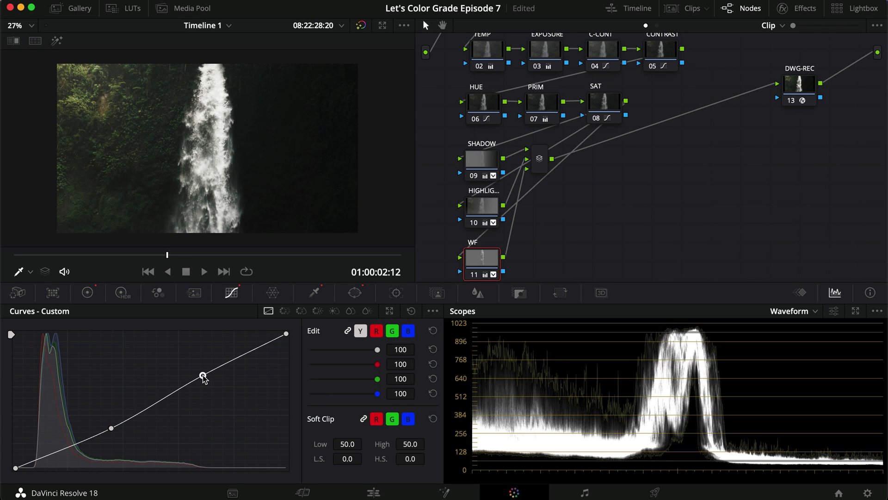
pyautogui.moveTo(283, 334); pyautogui.dragTo(268, 330)
pyautogui.moveTo(202, 375); pyautogui.dragTo(212, 377)
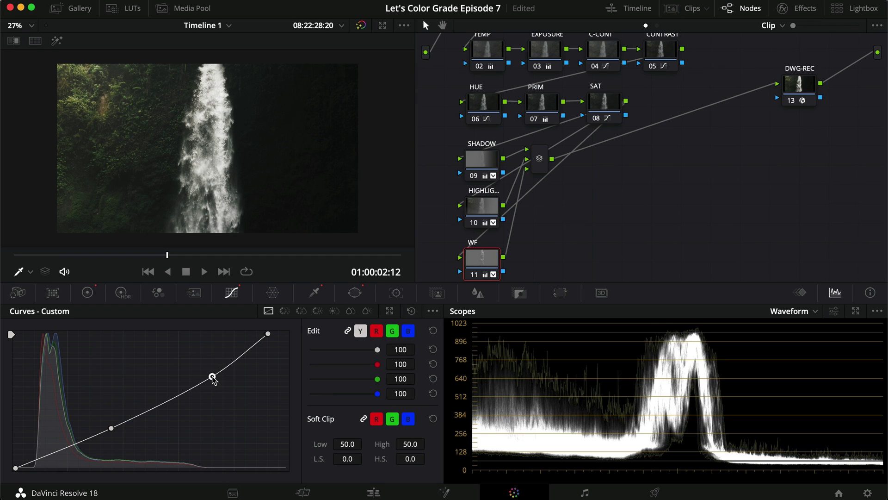
pyautogui.moveTo(111, 428); pyautogui.dragTo(115, 428)
pyautogui.press('super+d')
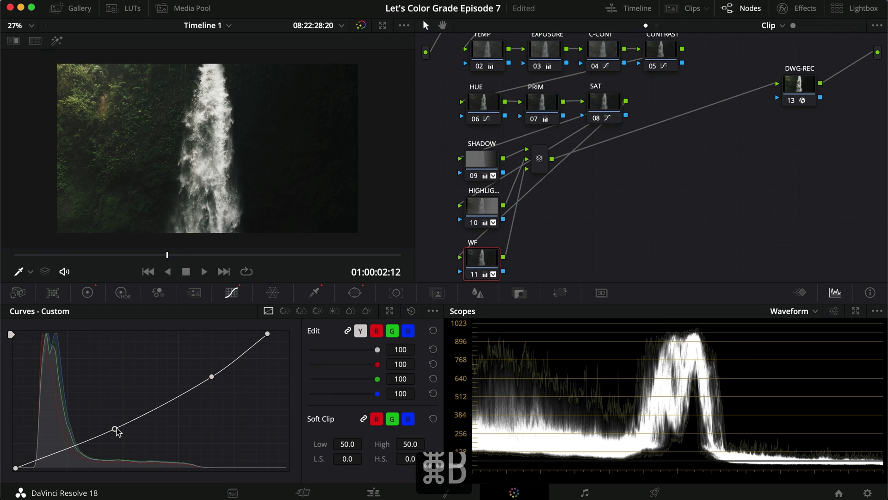
pyautogui.press('super+f')
pyautogui.press('super+d')
pyautogui.press('super+f')
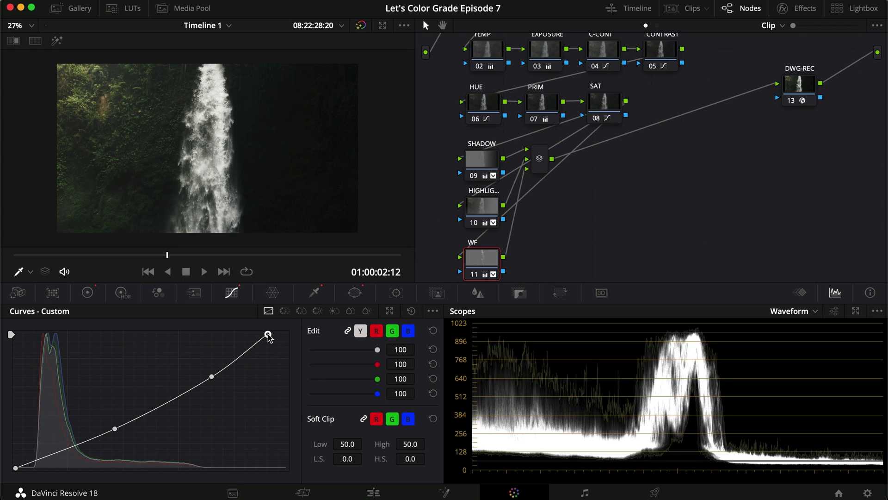
# Step: Try pulling the WF curve's white end further inward and raising its upper point, comparing the image full screen
pyautogui.moveTo(268, 334); pyautogui.dragTo(248, 334)
pyautogui.moveTo(211, 376); pyautogui.dragTo(200, 372)
pyautogui.press('super+d')
pyautogui.press('super+d')
pyautogui.press('super+f')
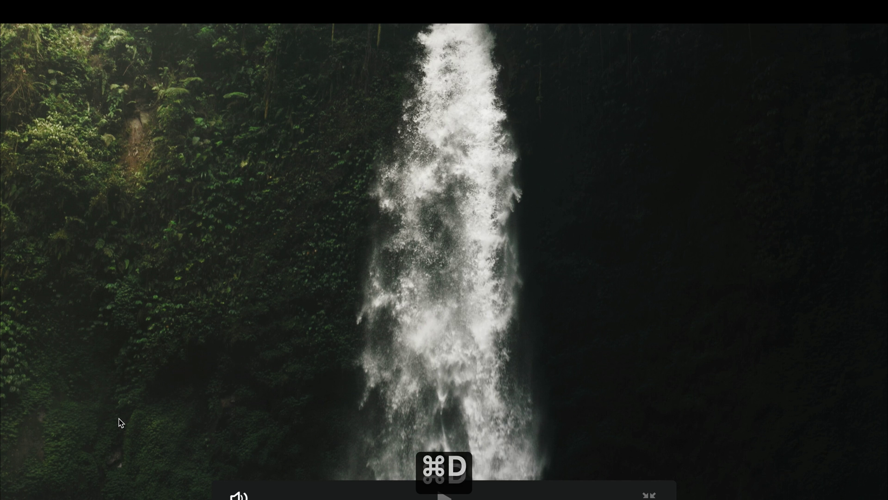
pyautogui.press('super+d')
pyautogui.press('super+d')
pyautogui.press('super+f')
pyautogui.press('super+s')
# Step: Roll off the WF curve's highlights by lowering the white end and adjusting the upper point, comparing the node on and off full screen
pyautogui.moveTo(247, 334); pyautogui.dragTo(306, 347)
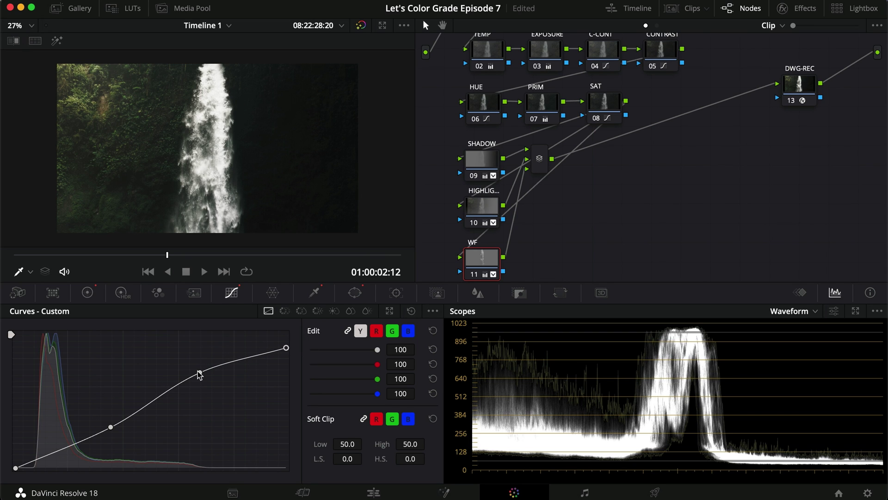
pyautogui.moveTo(198, 372); pyautogui.dragTo(196, 369)
pyautogui.press('super+f')
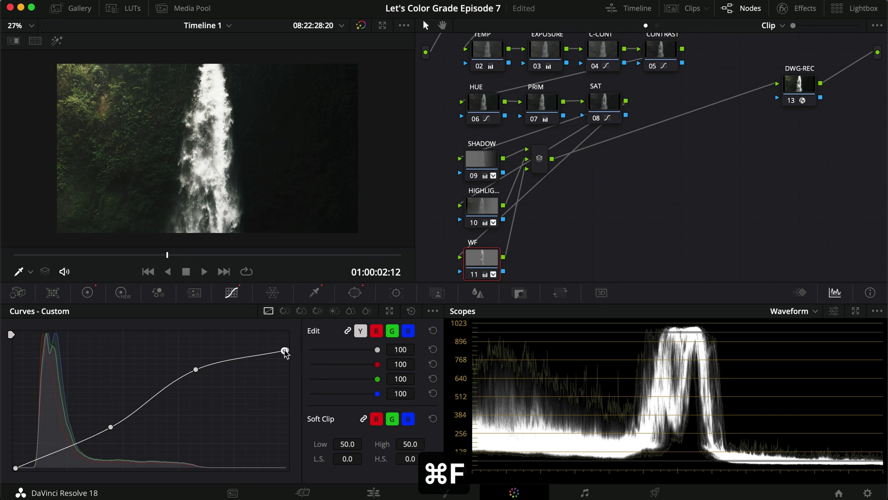
pyautogui.press('super+d')
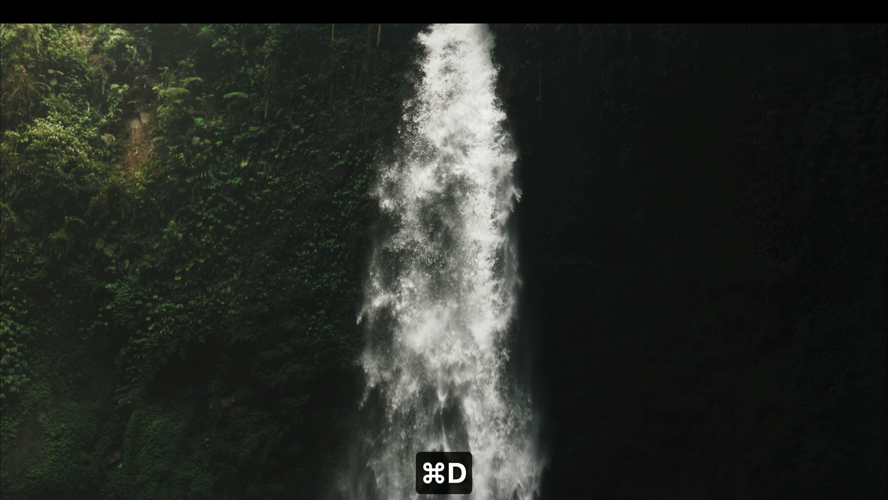
pyautogui.press('super+f')
pyautogui.press('super+s')
pyautogui.press('super+b')
pyautogui.press('super+d')
pyautogui.press('super+f')
pyautogui.press('super+s')
pyautogui.press('super+f')
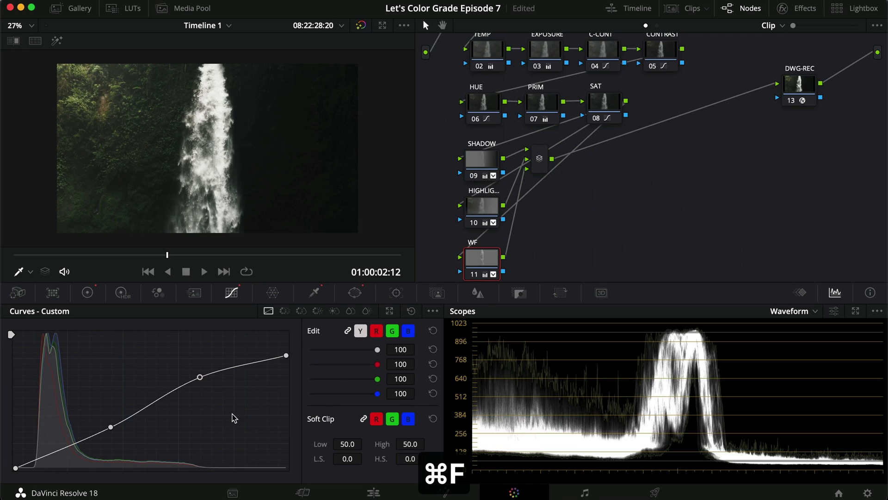
# Step: Play the graded clip full screen from the edit timeline
pyautogui.click(372, 492)
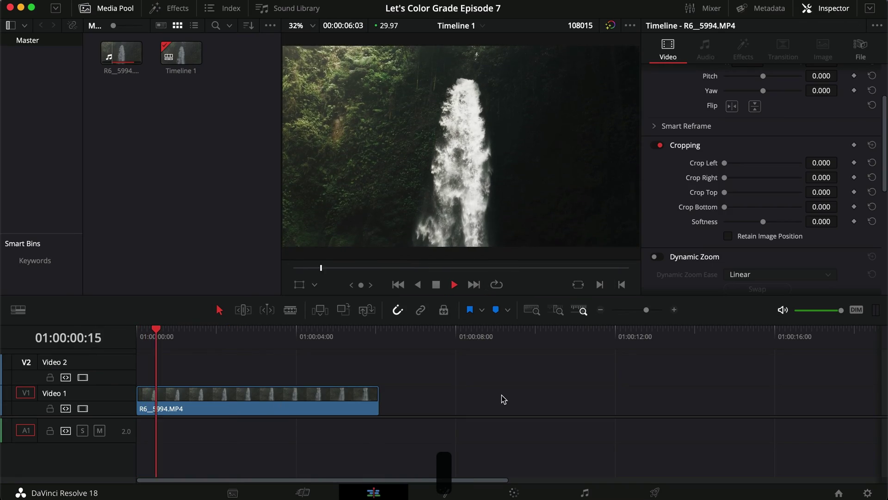
pyautogui.press('super+f')
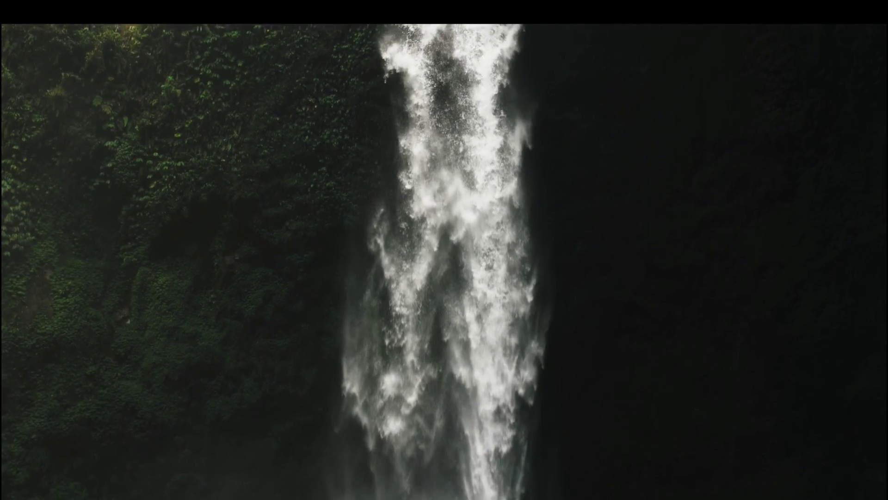
pyautogui.press('Escape')
# Step: Compare the full-screen waterfall image with the whole grade bypassed and enabled
pyautogui.click(260, 333)
pyautogui.hotkey('alt', 'd')
pyautogui.hotkey('alt', 'd')
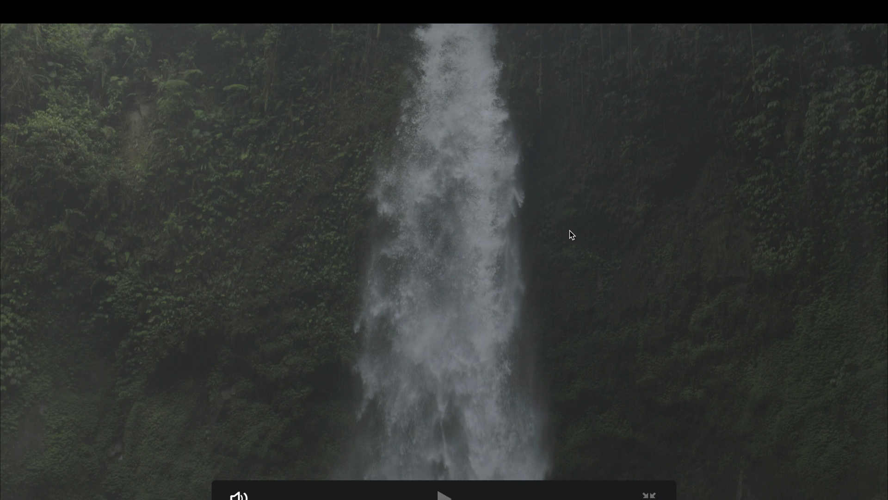
pyautogui.hotkey('alt', 'd')
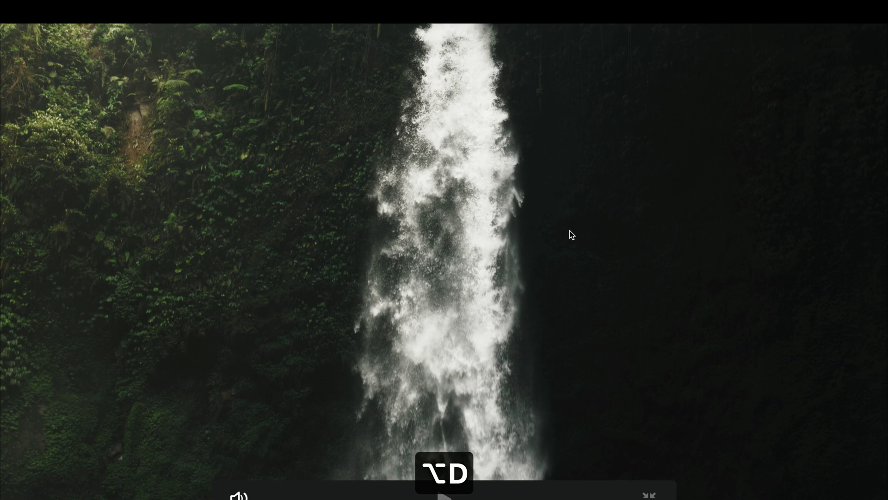
pyautogui.hotkey('alt', 'd')
pyautogui.hotkey('alt', 'd')
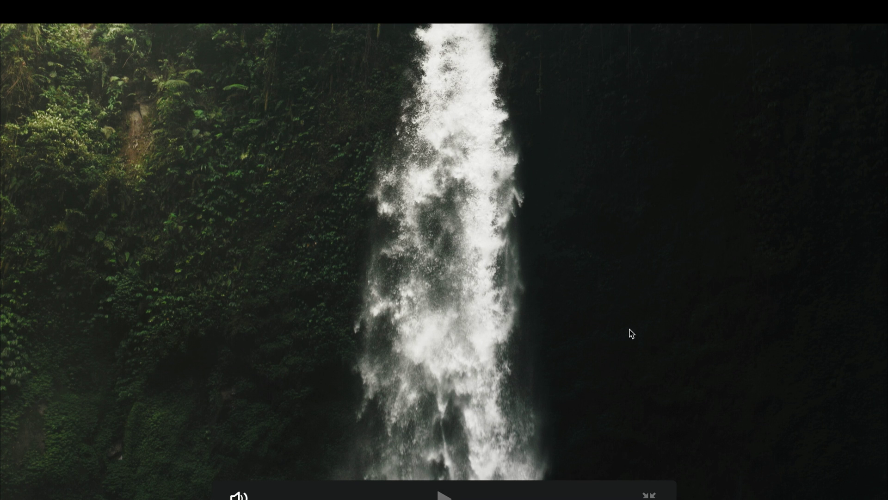
pyautogui.hotkey('alt', 'd')
pyautogui.hotkey('alt', 'd')
pyautogui.press('super+f')
# Step: Disable the WF node and review the clip full screen through to its last frame
pyautogui.click(496, 256)
pyautogui.hotkey('alt', 'd')
pyautogui.hotkey('alt', 'd')
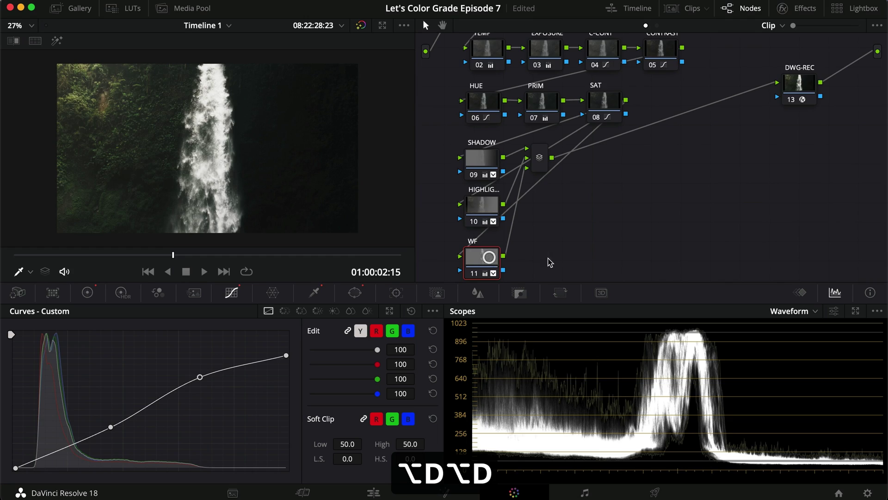
pyautogui.hotkey('alt', 'd')
pyautogui.press('super+f')
pyautogui.press('super+d')
pyautogui.press('space')
pyautogui.press('Escape')
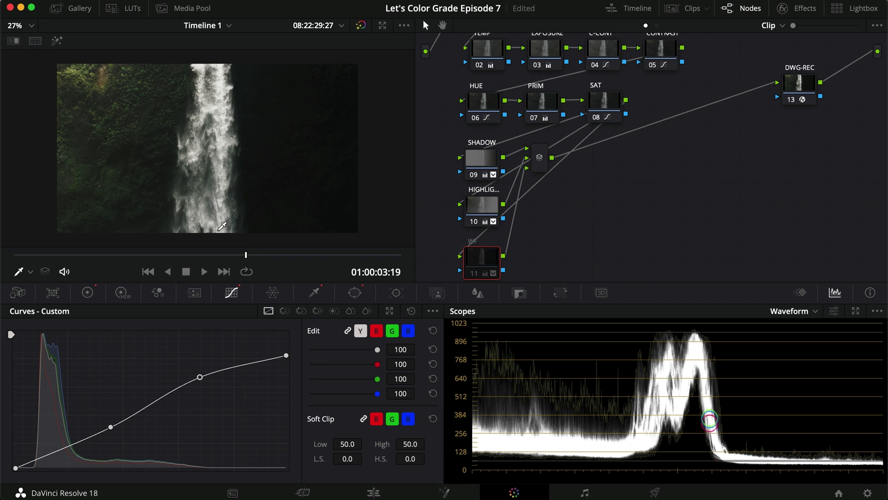
pyautogui.moveTo(192, 254); pyautogui.dragTo(401, 250)
pyautogui.press('super+f')
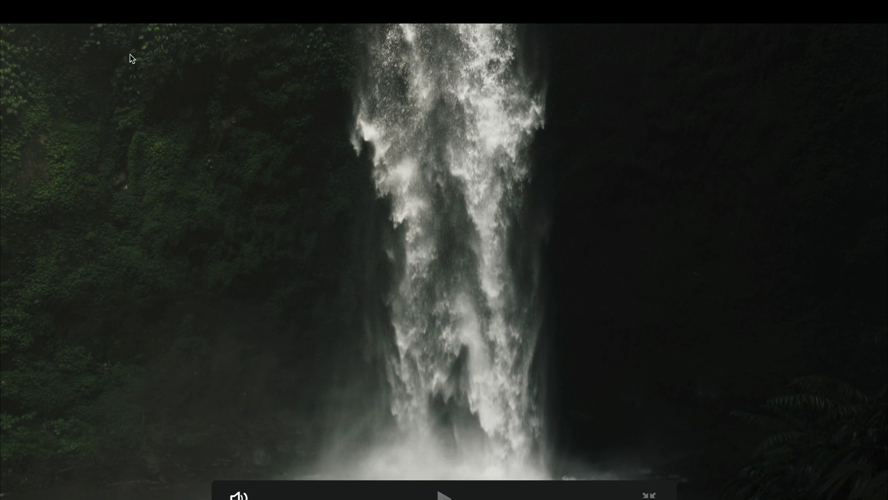
pyautogui.press('super+f')
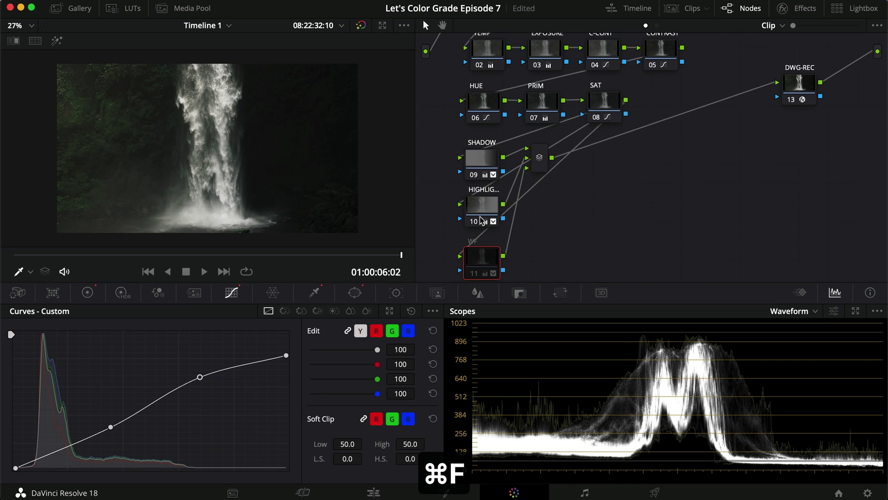
# Step: Find the Dehaze effect in the effects library and apply it to the highlight node
pyautogui.click(481, 205)
pyautogui.click(786, 9)
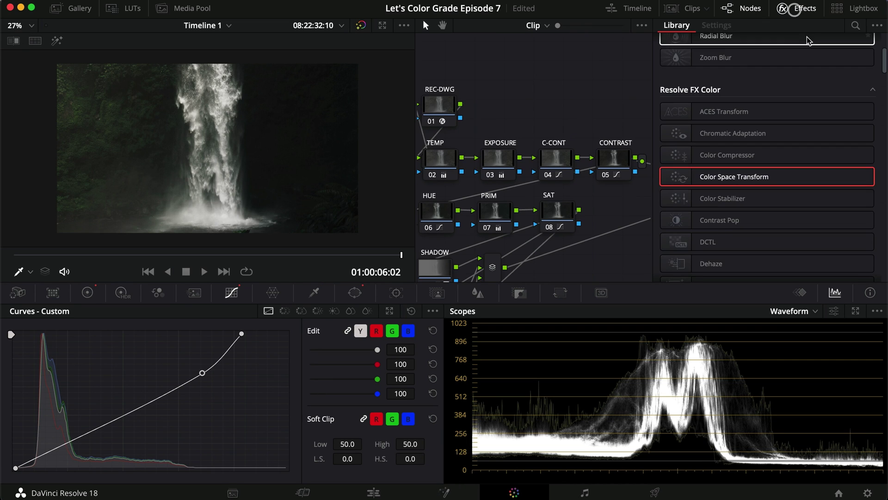
pyautogui.click(859, 25)
pyautogui.write('ha')
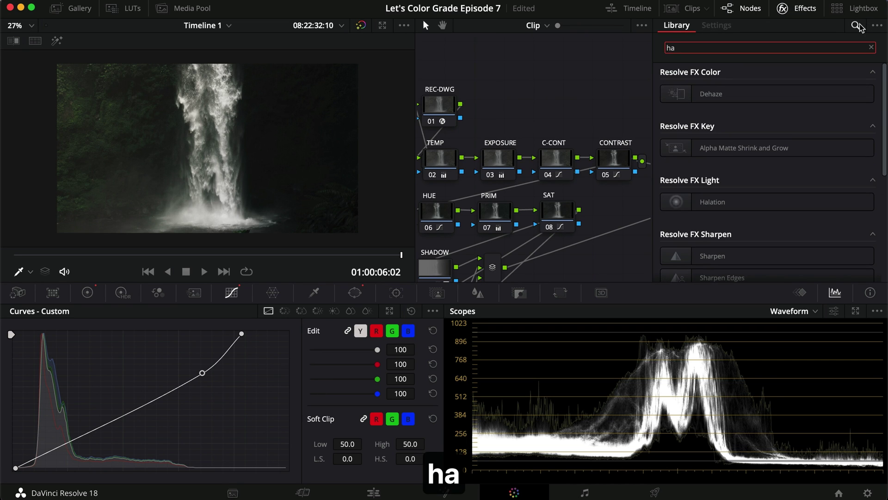
pyautogui.click(724, 93)
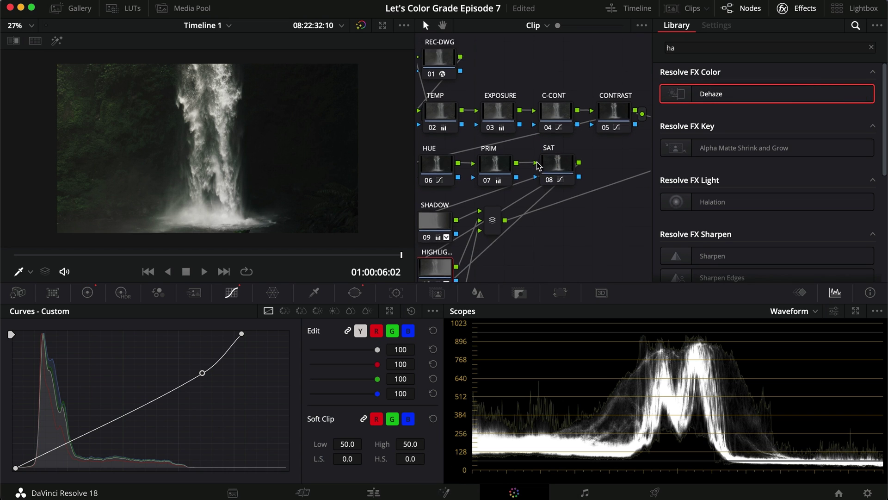
pyautogui.moveTo(710, 98); pyautogui.dragTo(436, 252)
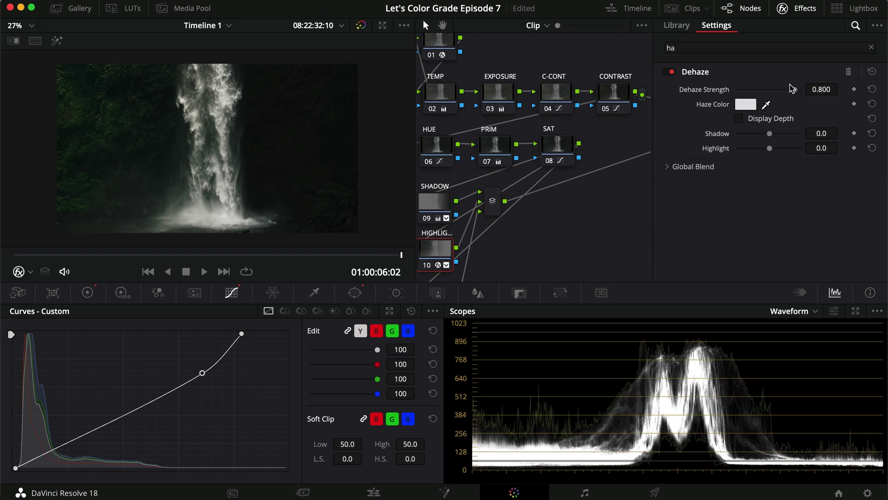
# Step: Set the highlight node's Dehaze strength to -0.1 and compare the last frame with the effect on and off
pyautogui.moveTo(791, 91); pyautogui.dragTo(767, 91)
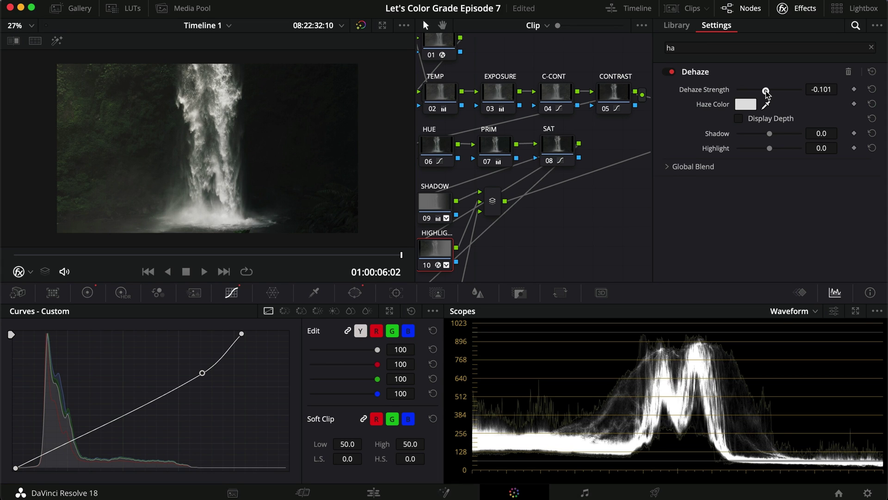
pyautogui.click(828, 89)
pyautogui.write('-.1')
pyautogui.press('super+d')
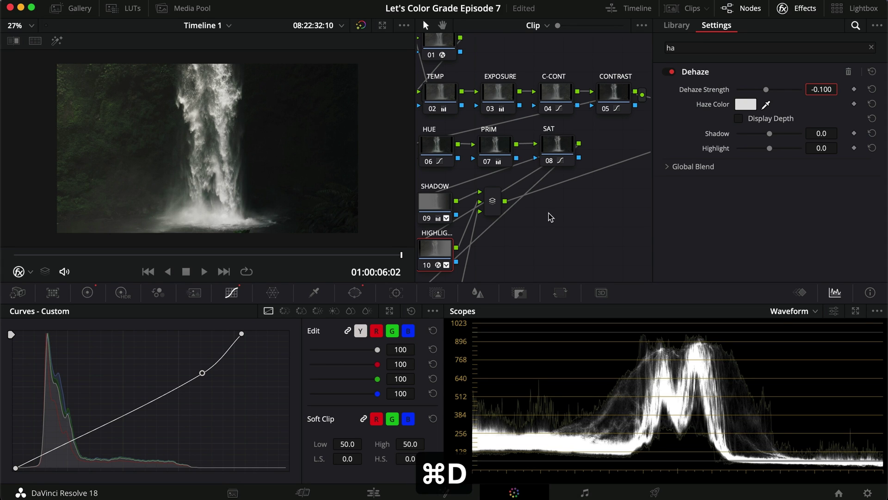
pyautogui.click(671, 72)
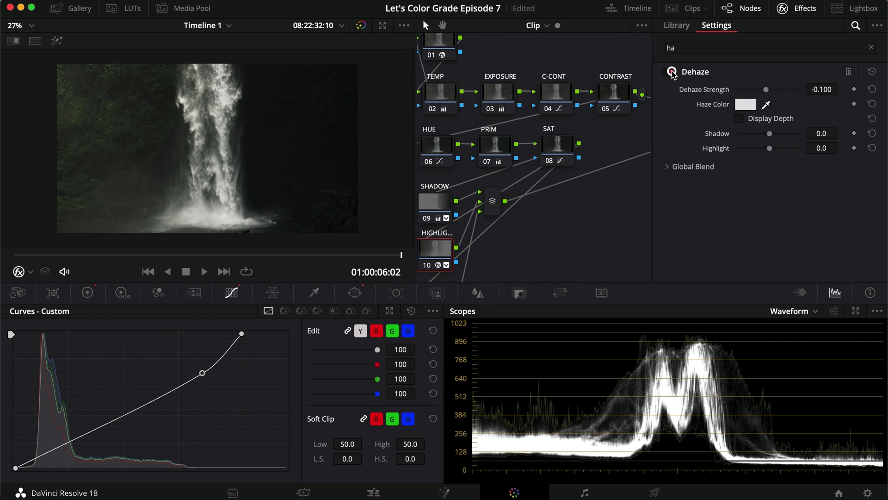
pyautogui.press('super+f')
pyautogui.press('super+f')
pyautogui.click(671, 72)
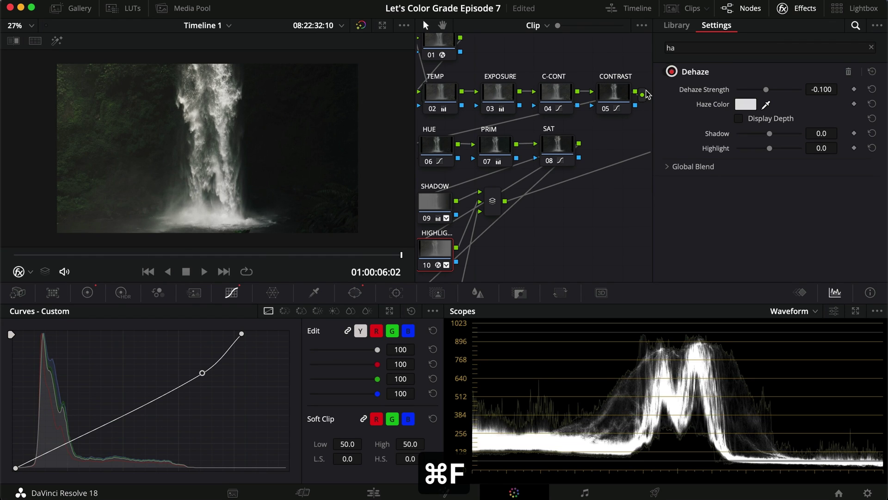
# Step: Move to an earlier frame and compare the image with Dehaze off and on
pyautogui.moveTo(152, 255); pyautogui.dragTo(115, 255)
pyautogui.click(667, 73)
pyautogui.click(668, 72)
pyautogui.click(668, 72)
pyautogui.click(667, 73)
pyautogui.click(667, 73)
pyautogui.click(668, 72)
pyautogui.press('super+f')
pyautogui.press('super+f')
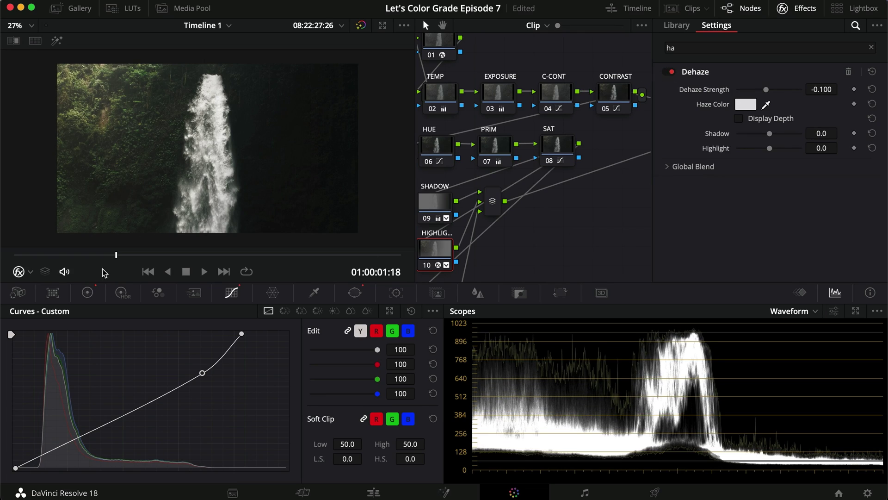
# Step: Return to the start of the clip and view it full screen
pyautogui.moveTo(83, 254); pyautogui.dragTo(15, 254)
pyautogui.press('super+f')
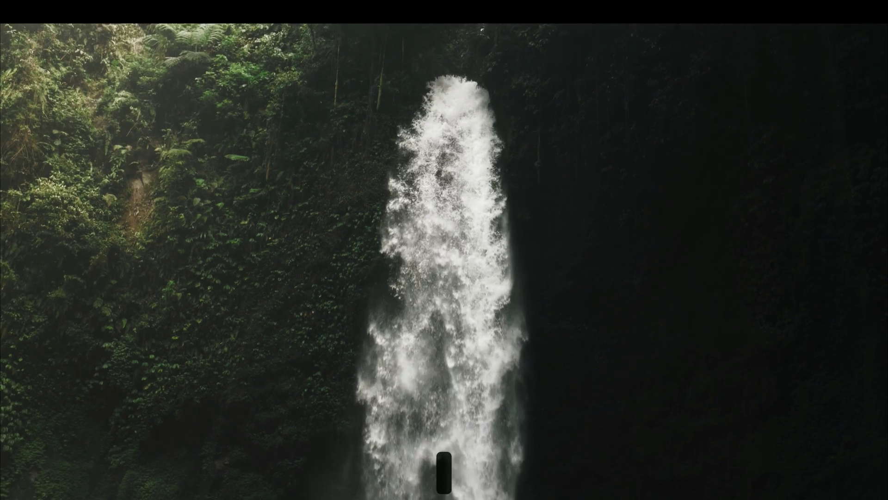